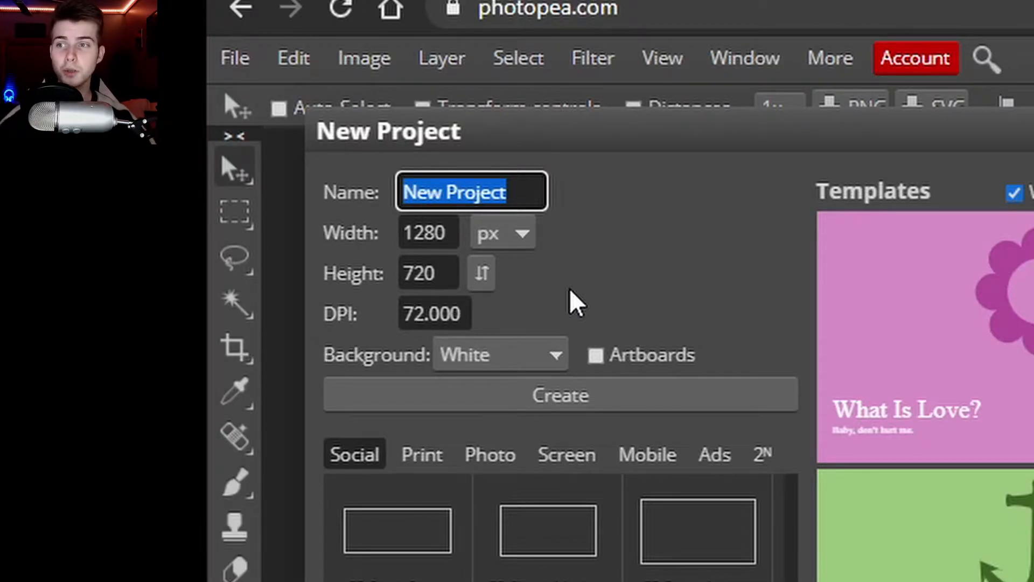
- Create a new 1280 × 720 px project at 72 DPI with a white background
click(494, 362)
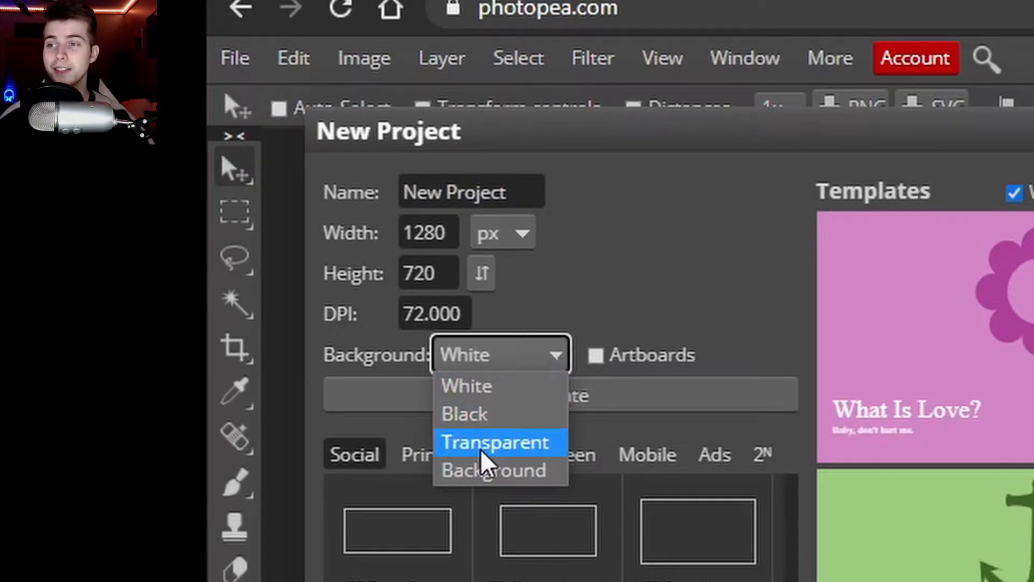
click(547, 360)
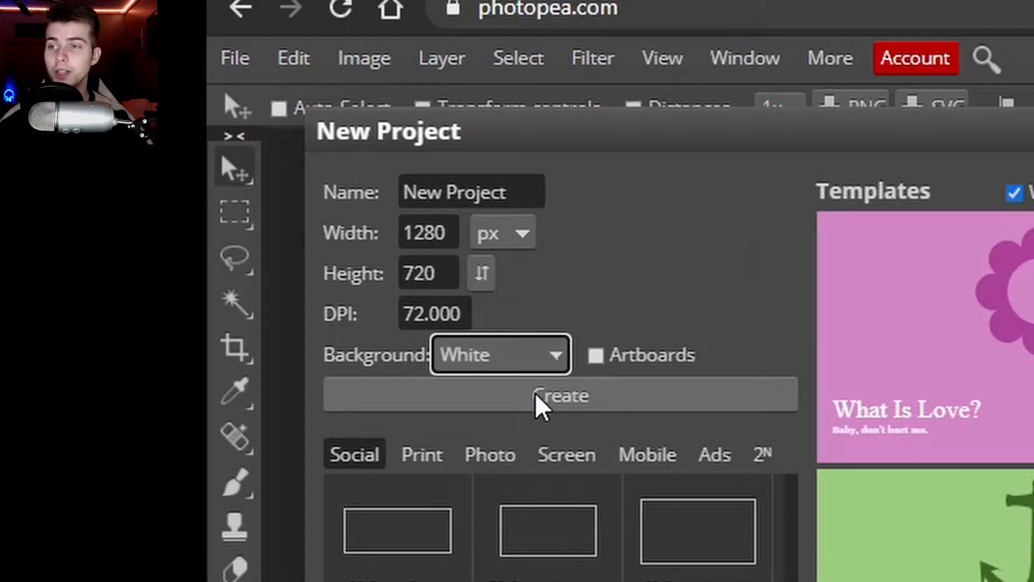
click(538, 410)
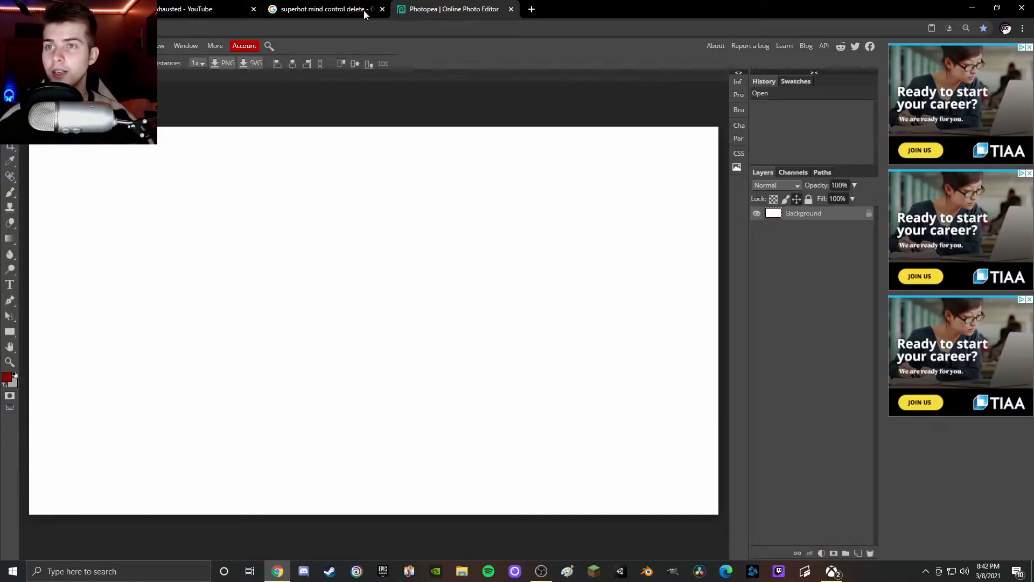
- Copy the previewed Superhot image of the red gunman from Google Images and paste it into the Photopea project
click(365, 14)
right_click(759, 202)
click(815, 327)
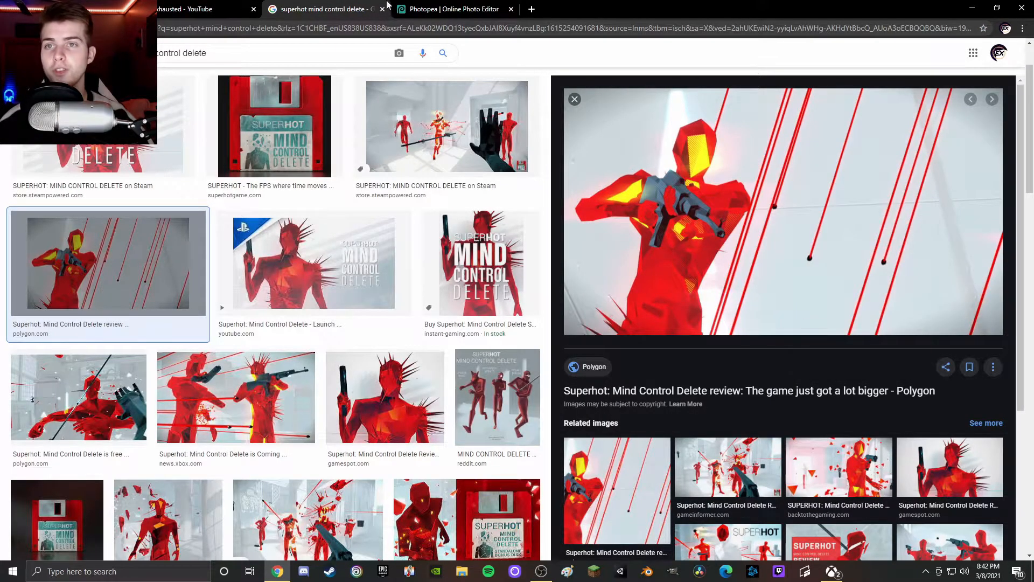
click(437, 12)
key(ctrl+v)
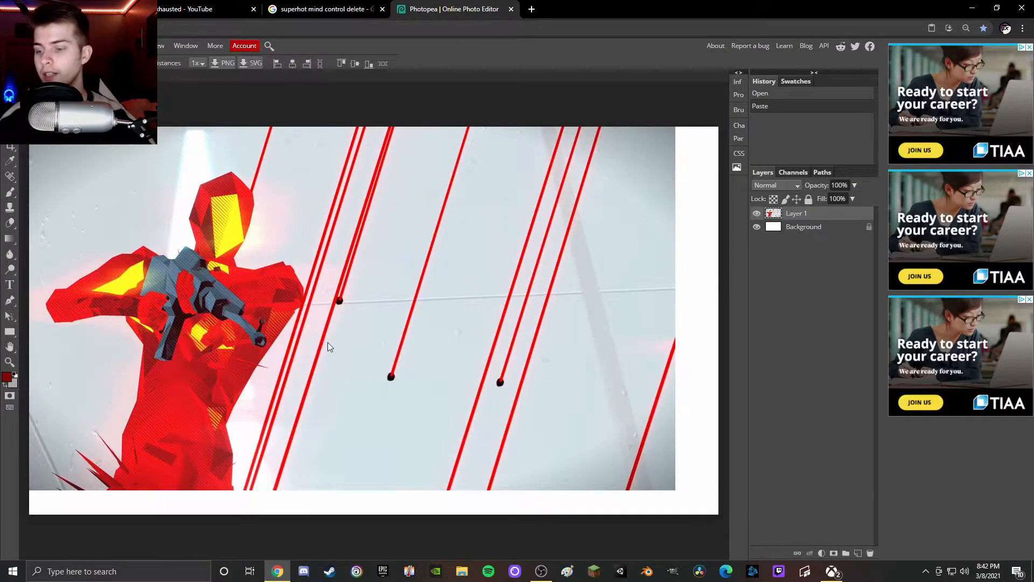
- Turn on transform controls and scale the pasted image to about 106.67% so it fills the whole canvas
key(ctrl+minus)
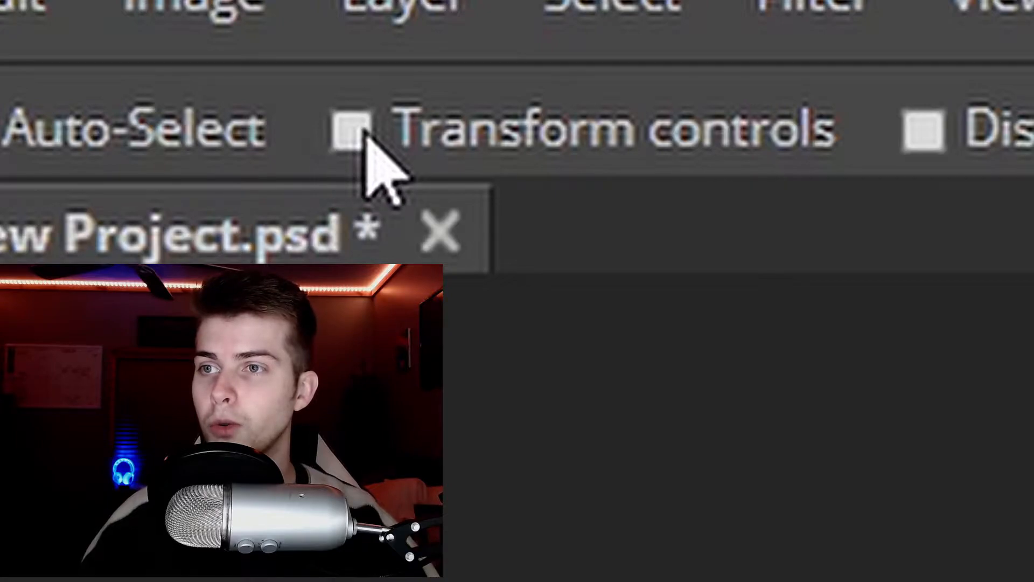
click(362, 134)
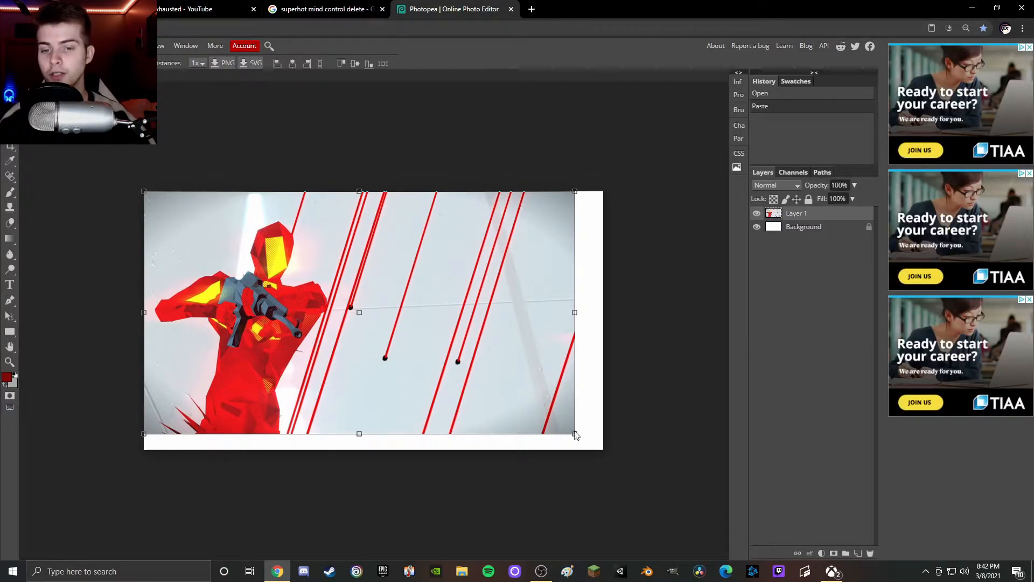
drag(575, 434, 604, 449)
key(Return)
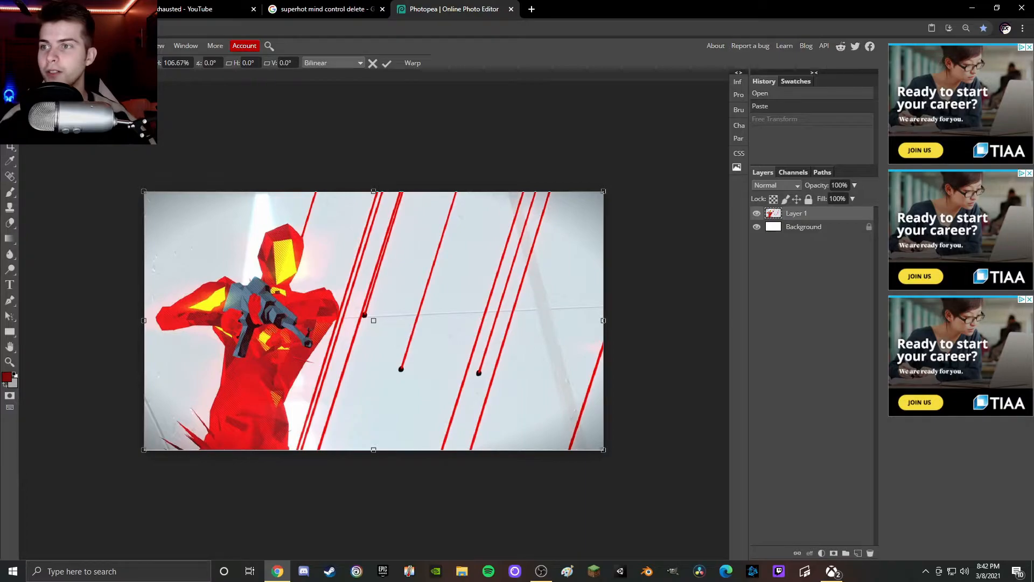
key(Return)
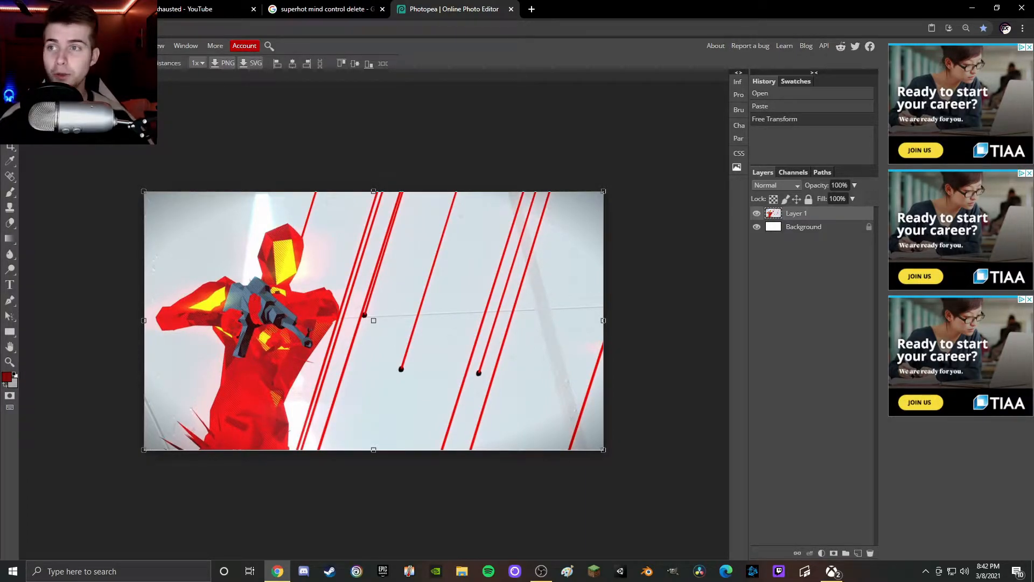
- Apply the basic Sharpen filter to the gunman image layer
click(126, 46)
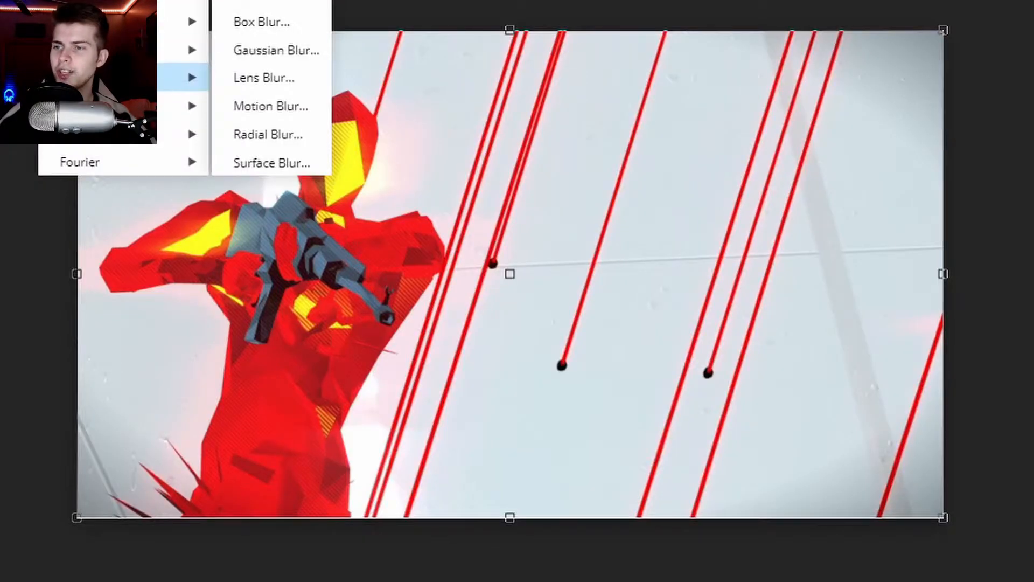
mouse_move(178, 77)
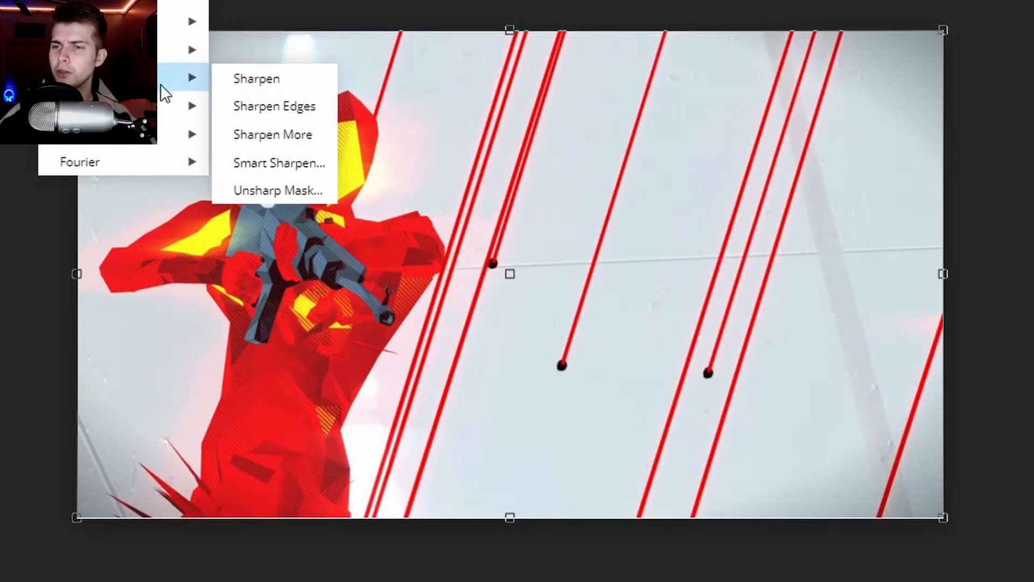
click(284, 81)
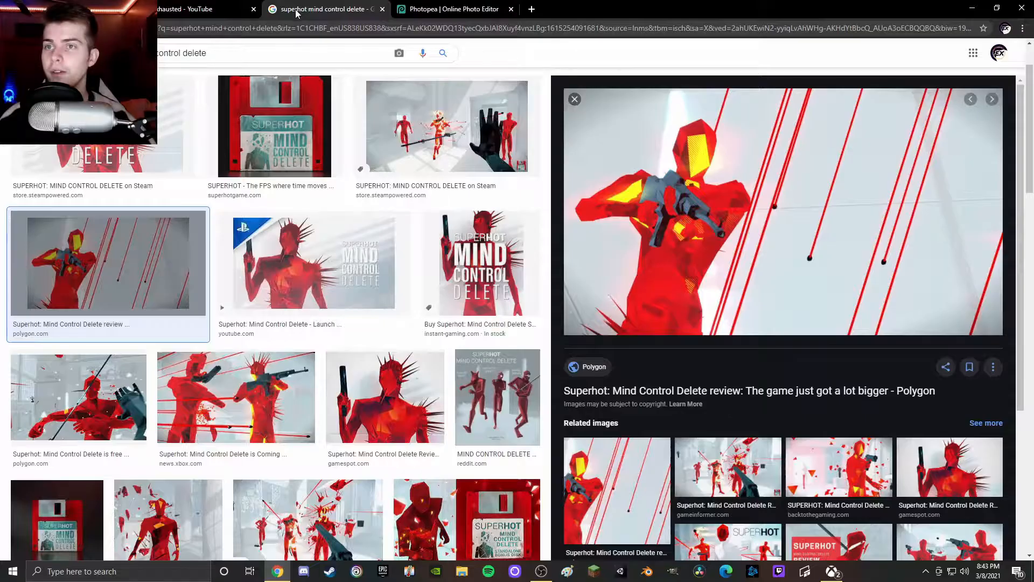
- Switch to Google Images and search for "superhot mind control delete png"
scroll(517, 323, up, 2)
triple_click(182, 61)
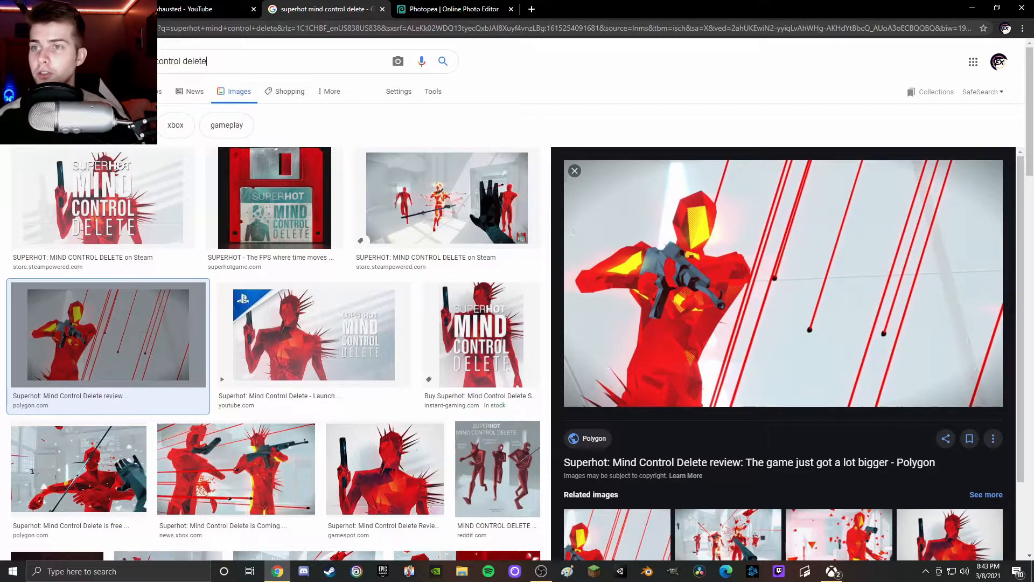
text(png)
key(Return)
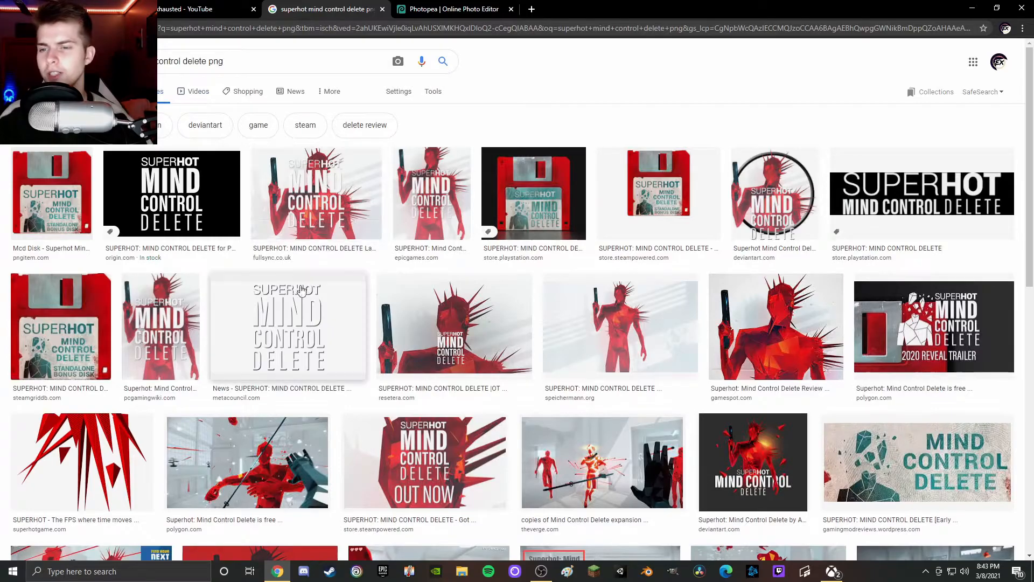
- Copy the transparent white SUPERHOT MIND CONTROL DELETE logo from the image results and paste it into the Photopea project
click(291, 331)
right_click(835, 172)
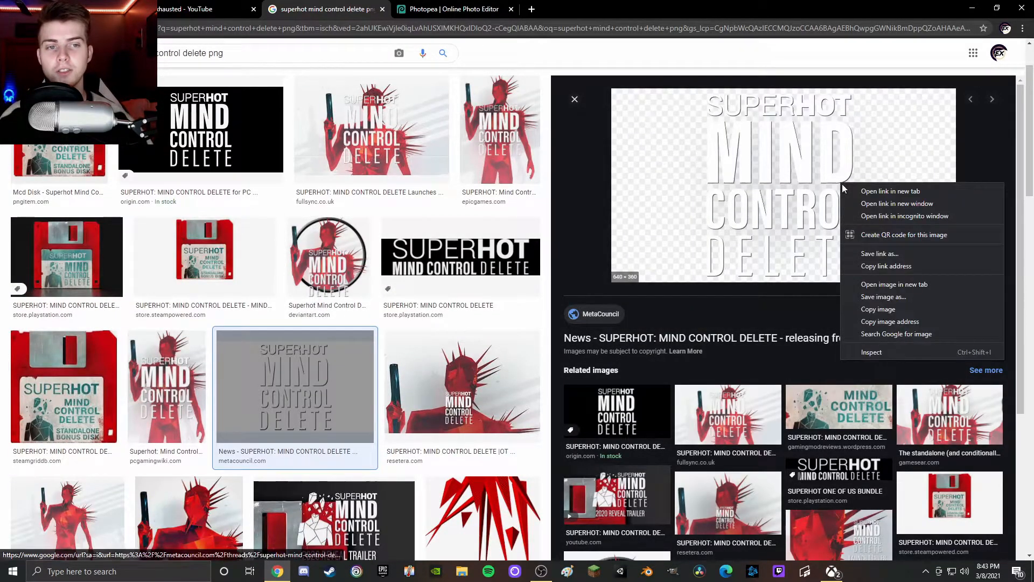
click(873, 308)
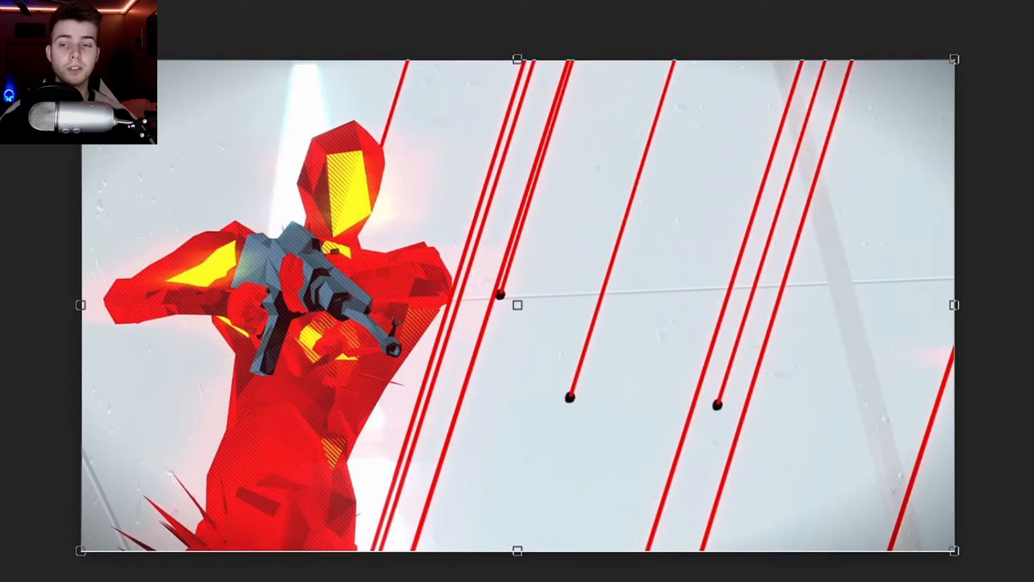
key(Return)
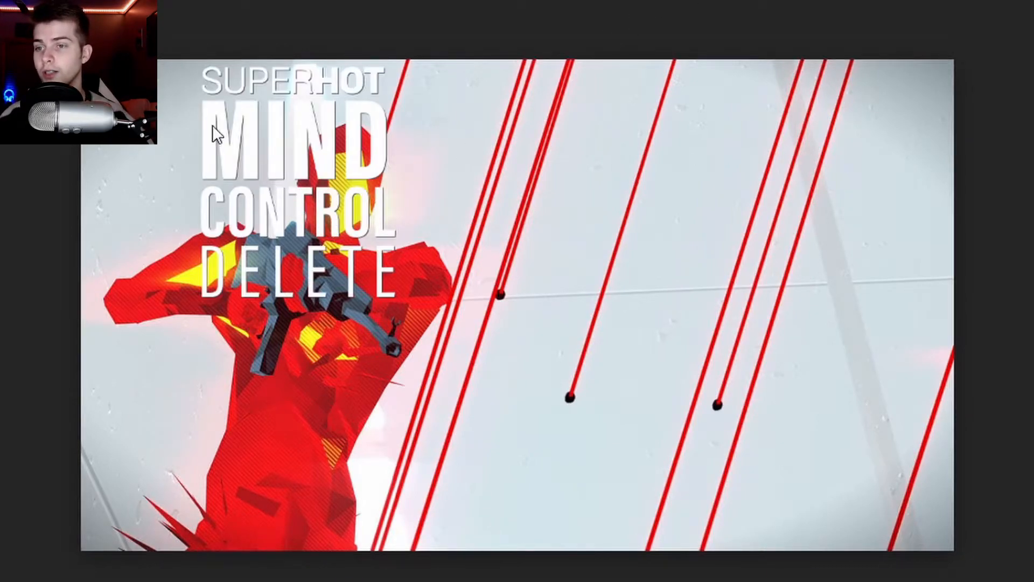
- Move the logo to the empty area beside the gunman and enlarge it to most of the canvas height
key(ctrl+t)
drag(362, 227, 742, 283)
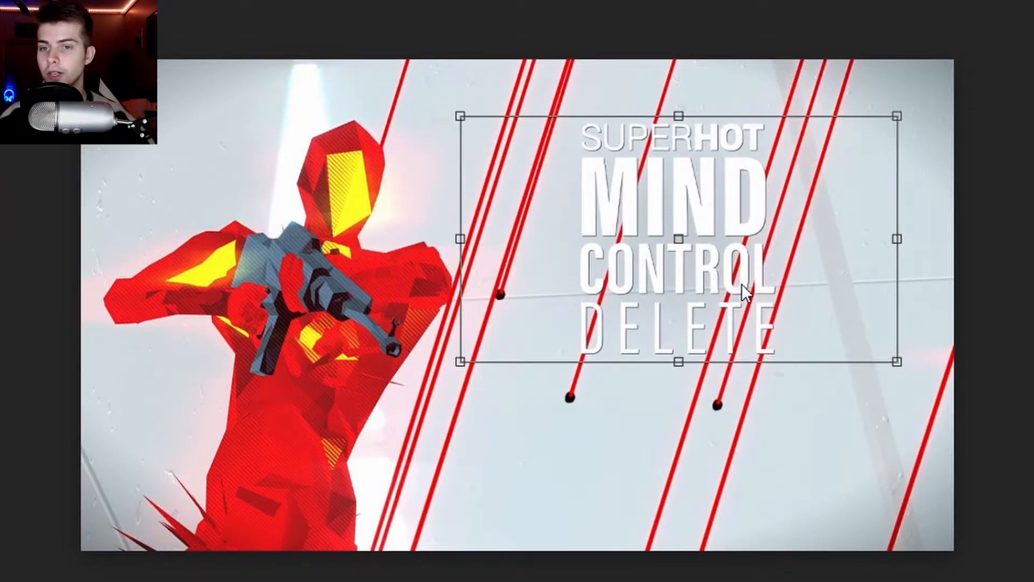
drag(898, 361, 885, 378)
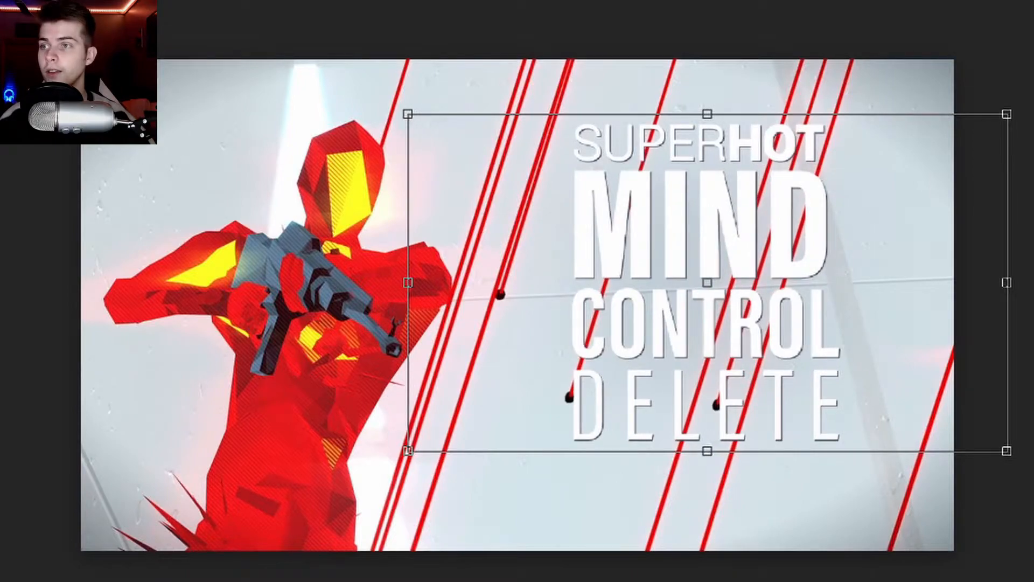
key(Return)
key(Return)
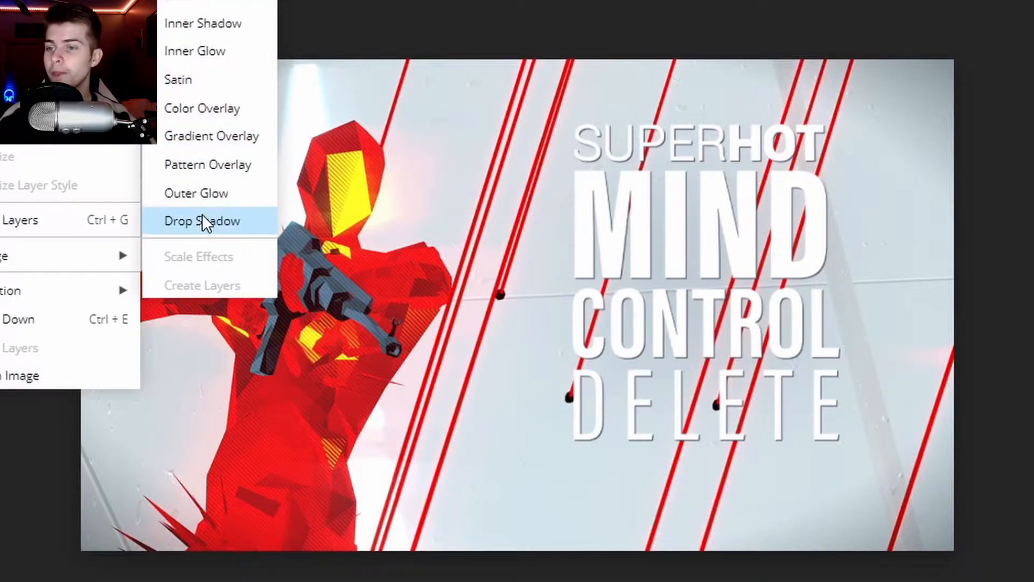
- Add a drop shadow to the logo layer with 73% opacity and a slightly increased distance
click(202, 215)
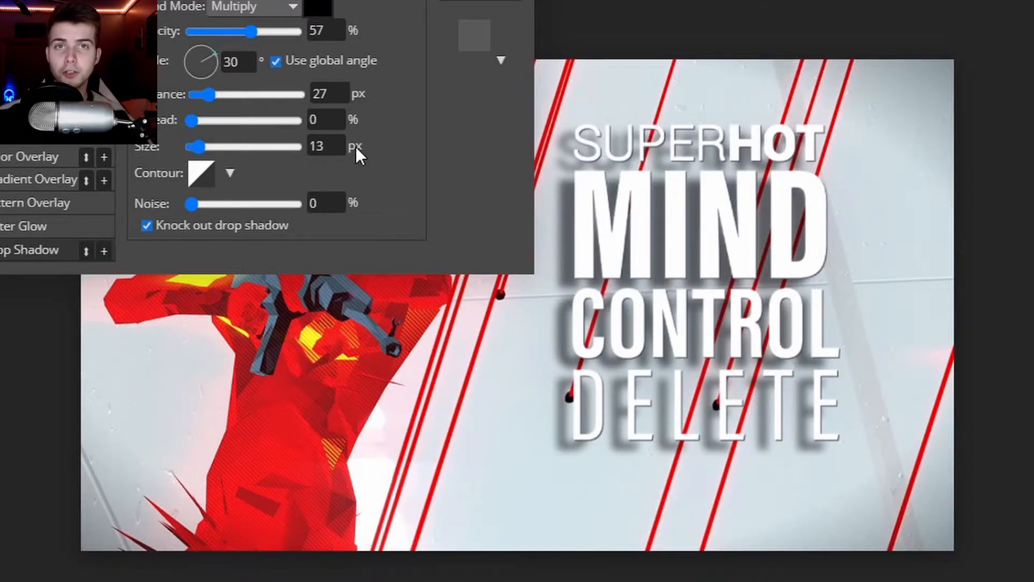
drag(251, 31, 267, 46)
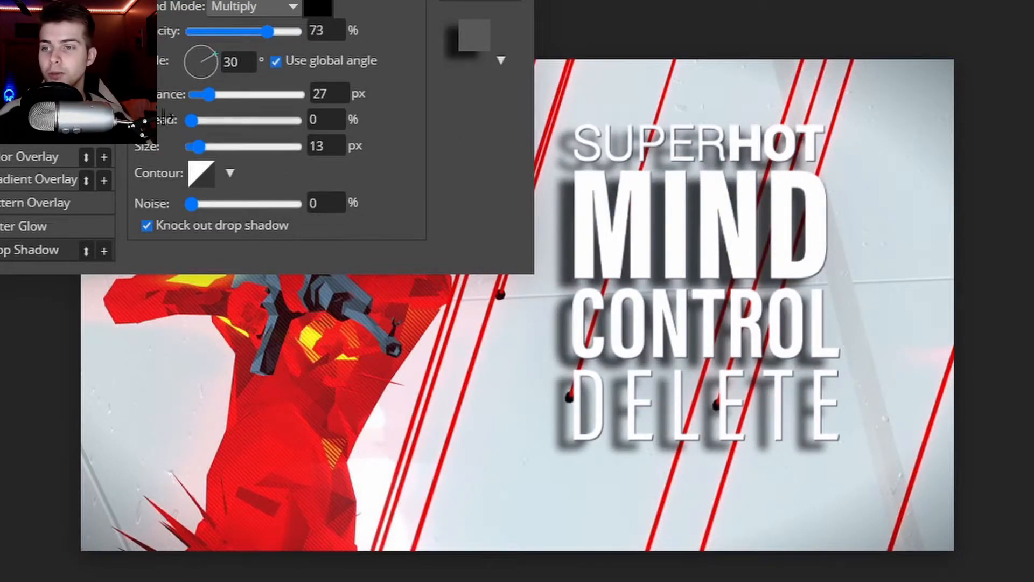
drag(209, 101, 214, 94)
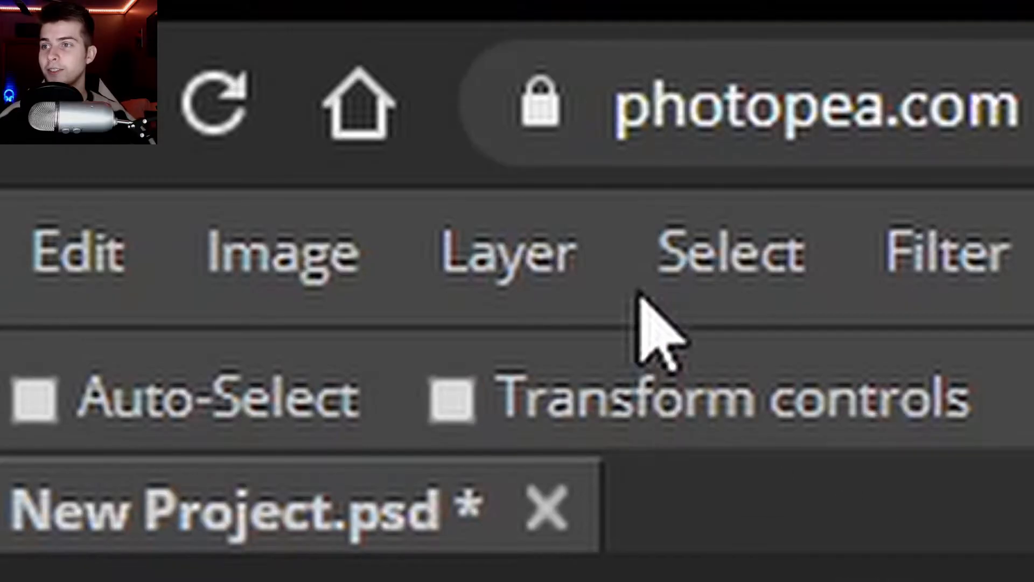
- Add a Gradient Overlay to the logo layer and open its black-to-white gradient for editing
click(566, 296)
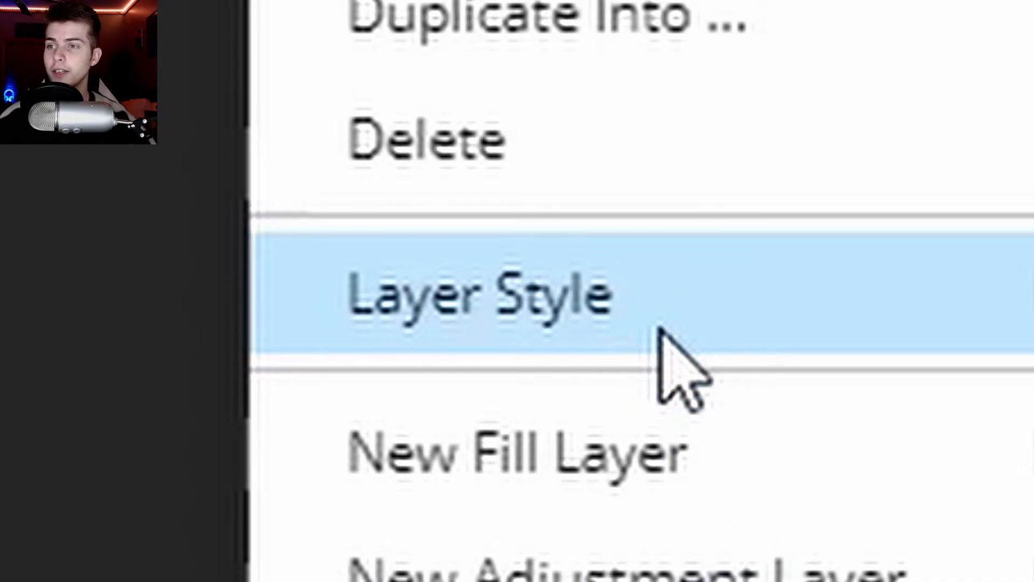
mouse_move(658, 327)
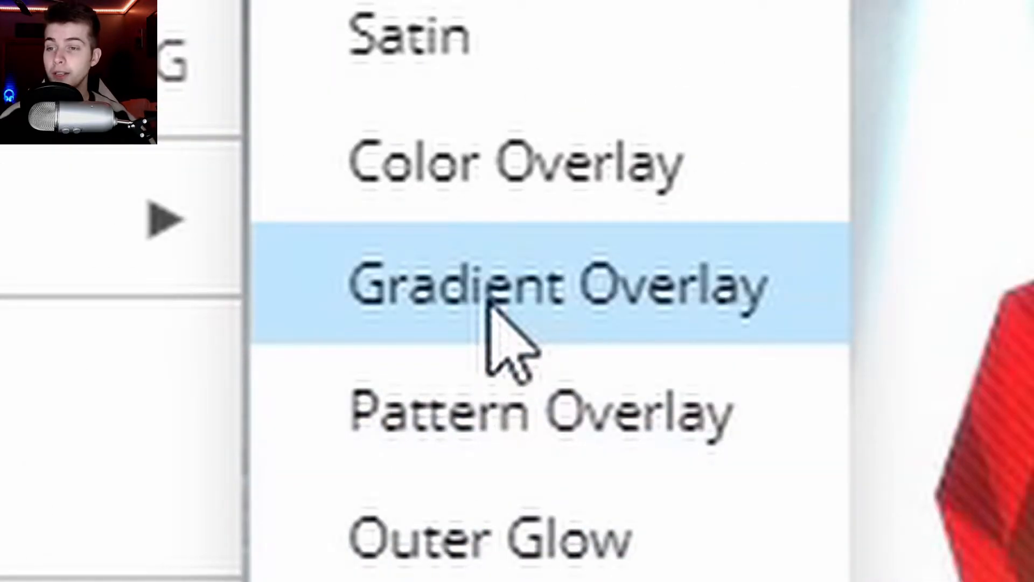
click(491, 305)
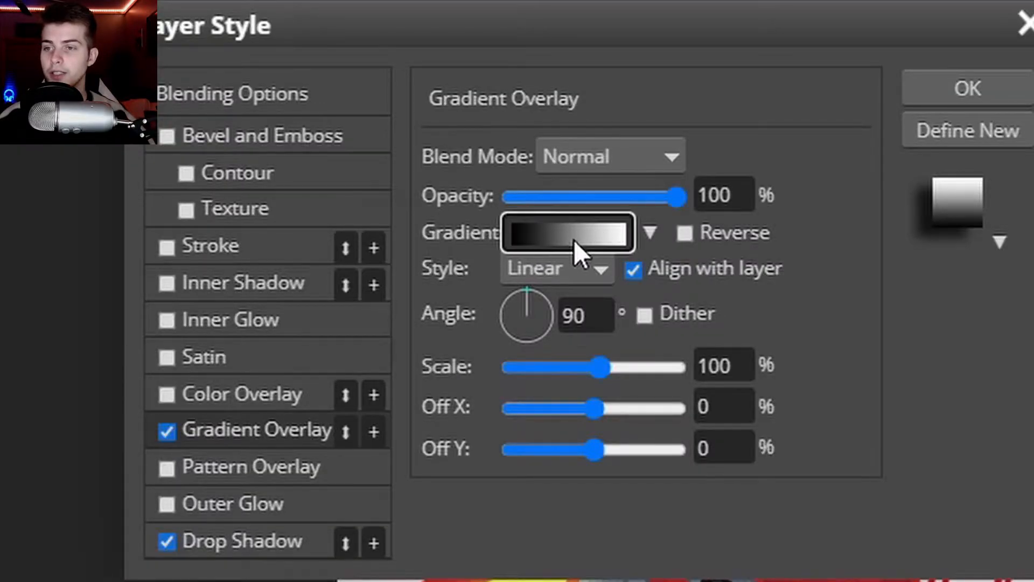
click(573, 240)
drag(608, 267, 403, 504)
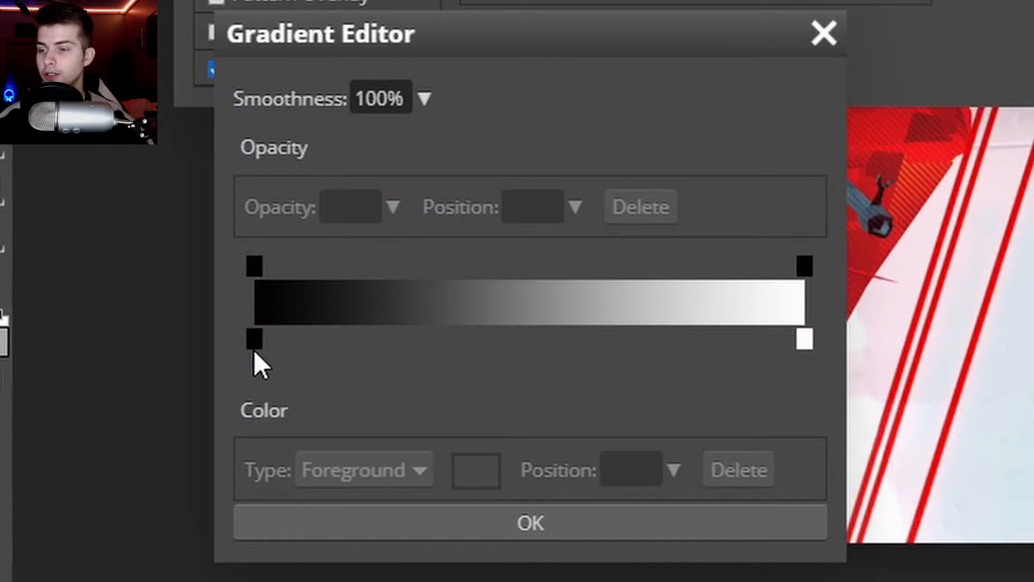
- Set the gradient's colour stop at 0% to a bright red sampled from the gunman's torso
click(254, 347)
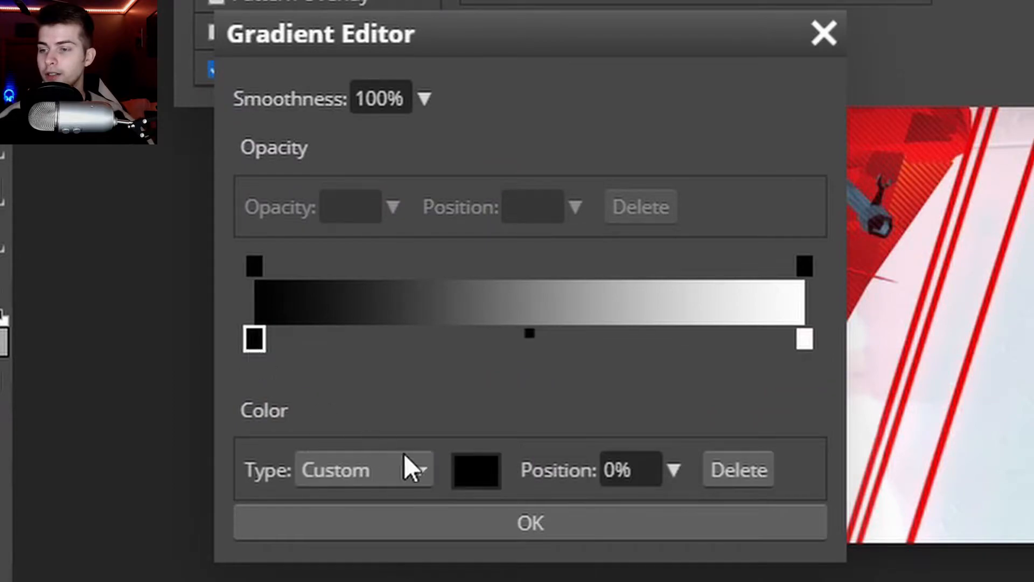
click(475, 474)
drag(495, 211, 1032, 116)
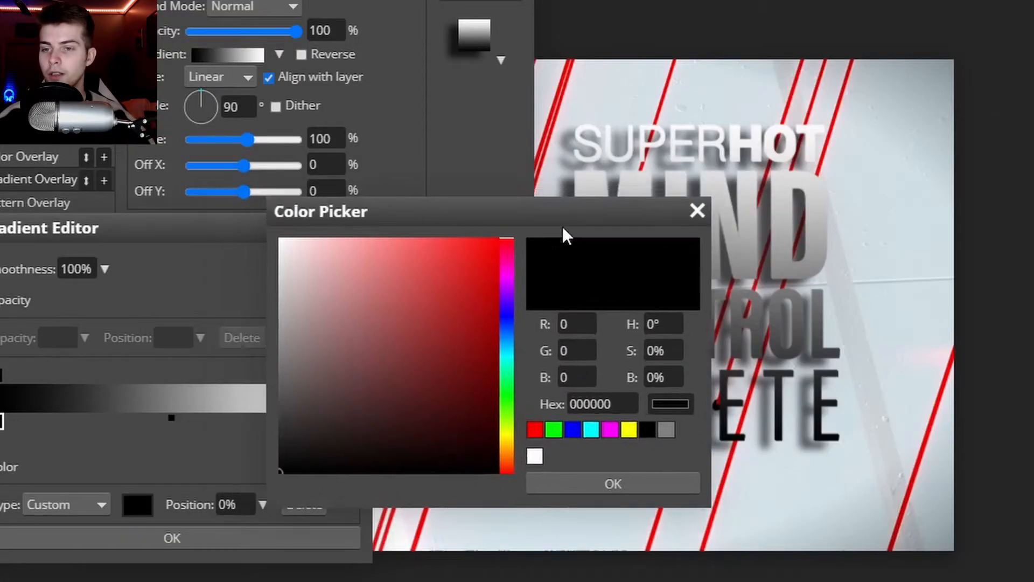
key(Escape)
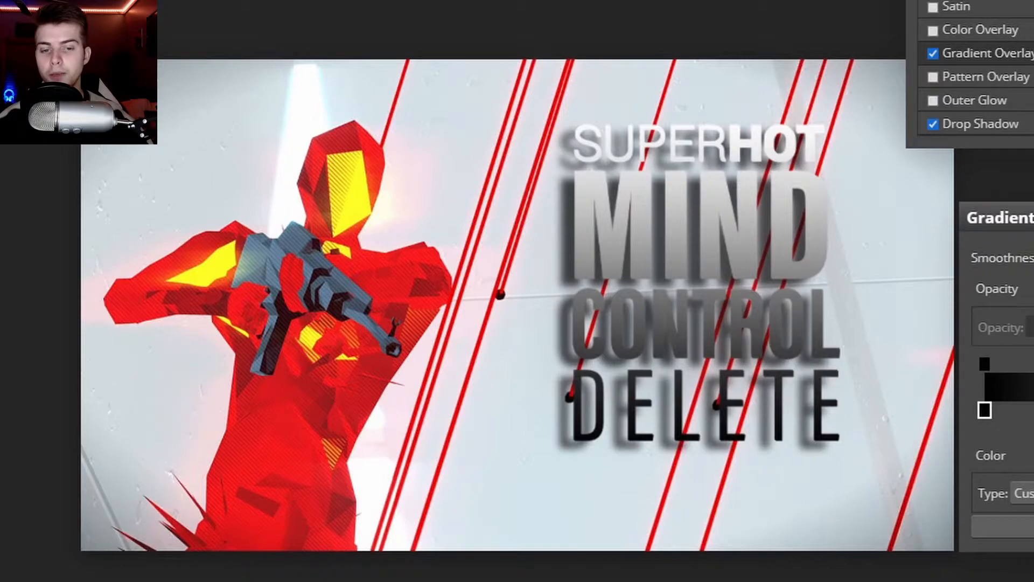
click(1032, 494)
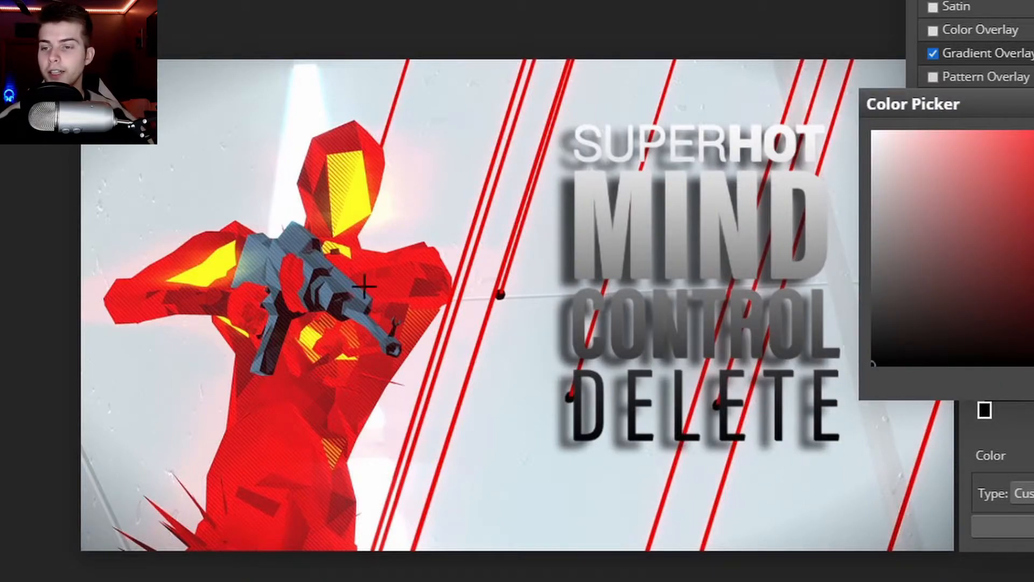
click(280, 419)
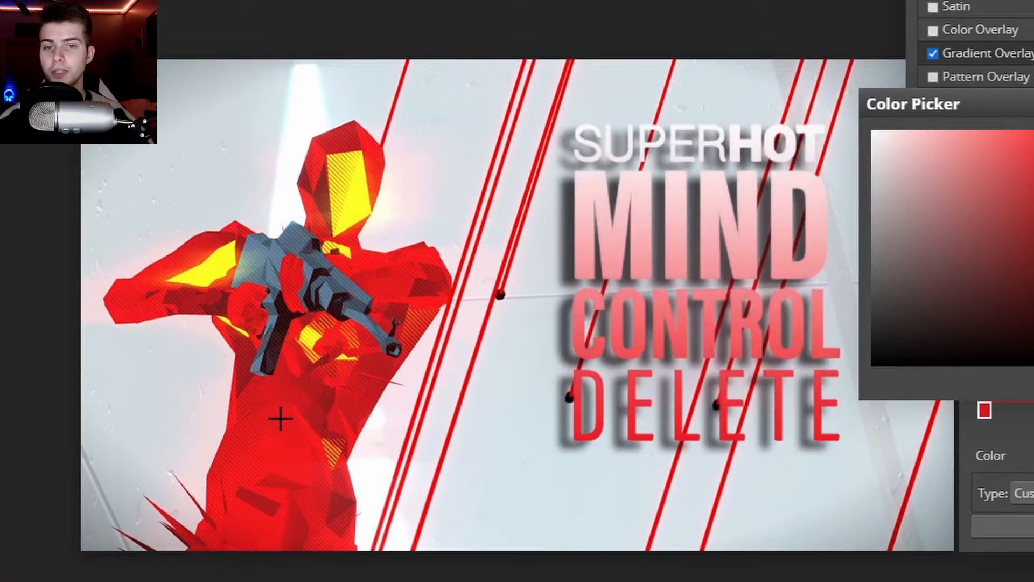
click(299, 397)
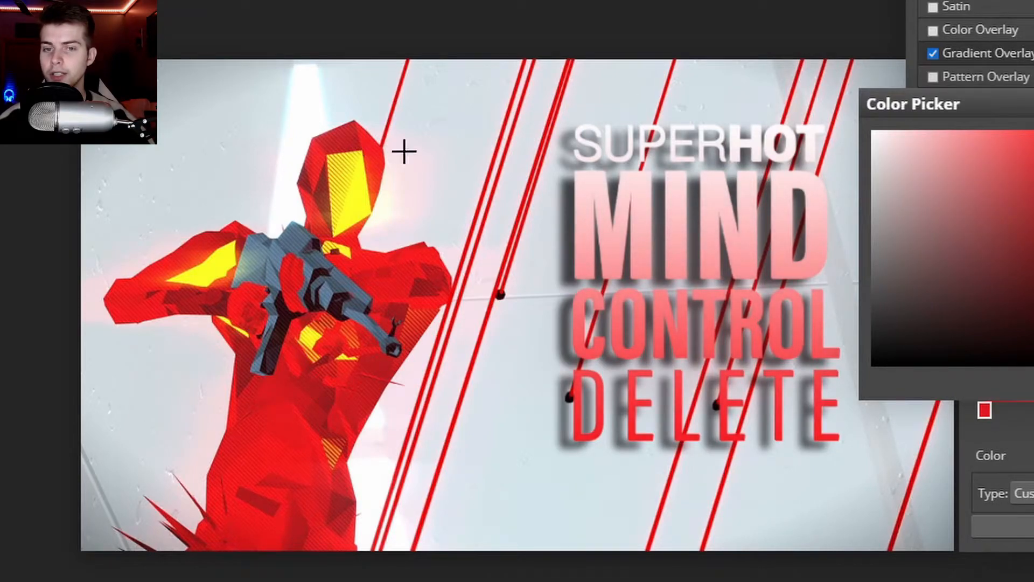
key(Return)
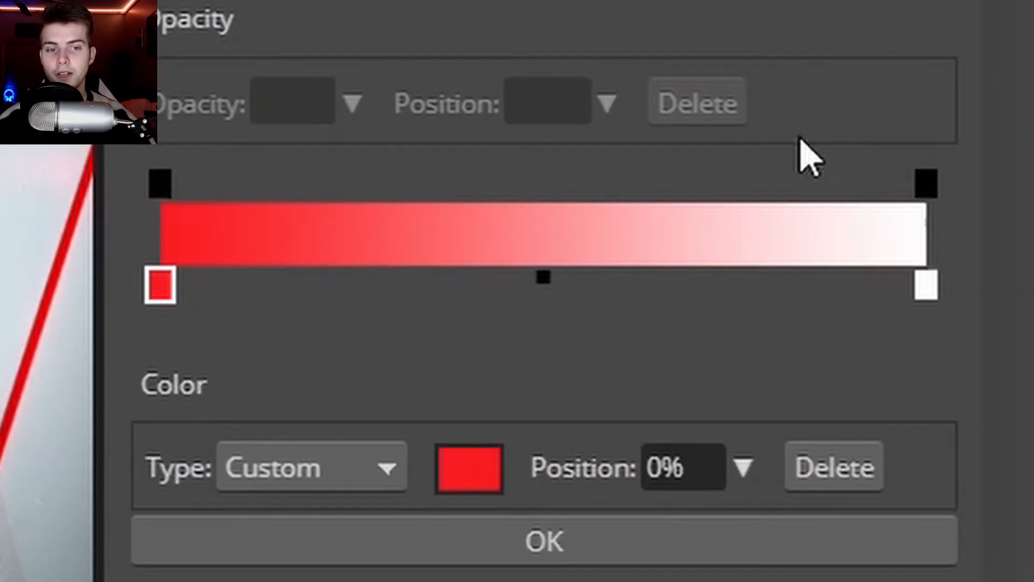
- Set the gradient's colour stop at 100% to a bright yellow sampled from the gunman's face and confirm the gradient
click(928, 286)
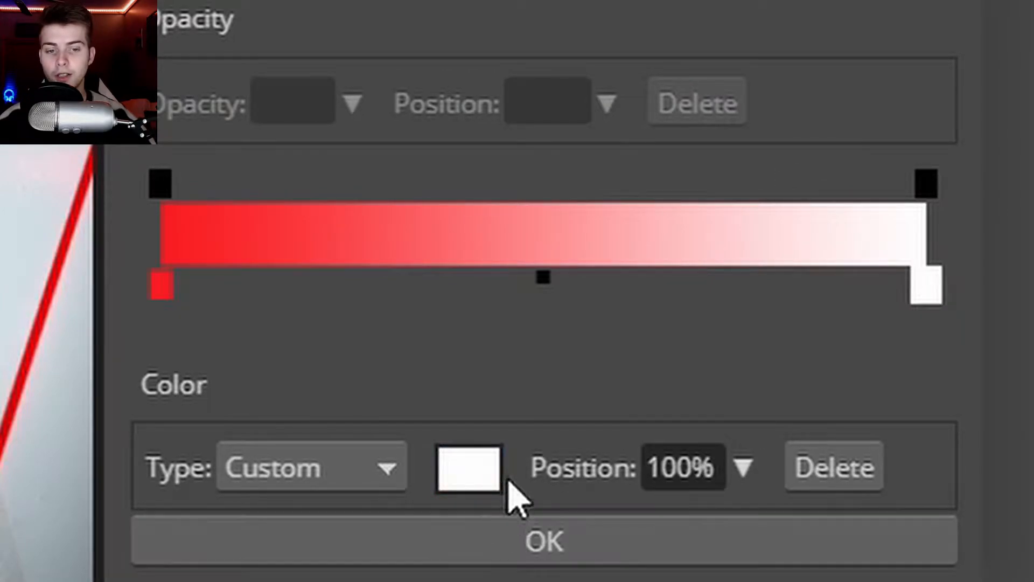
click(500, 486)
click(356, 161)
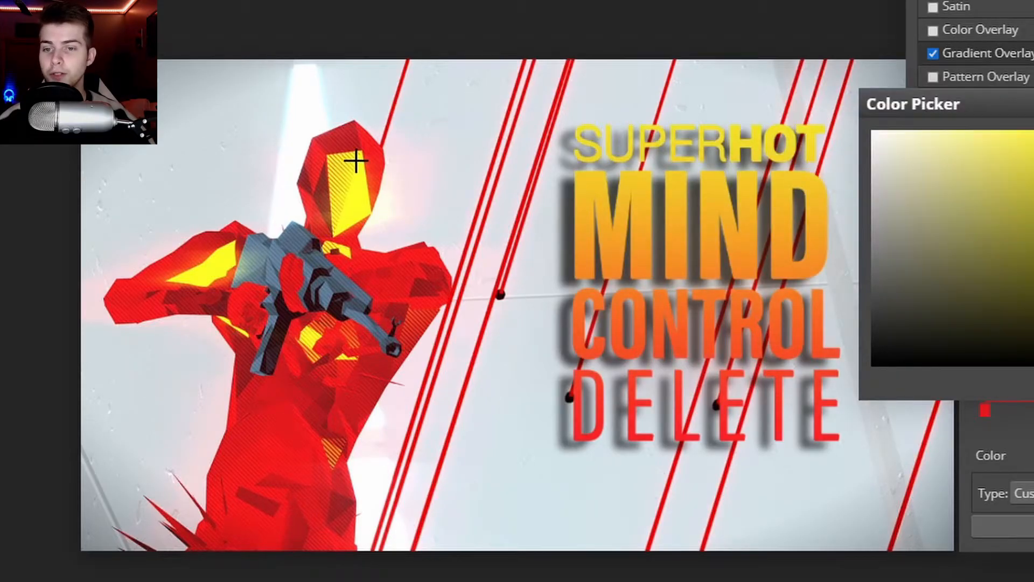
click(359, 154)
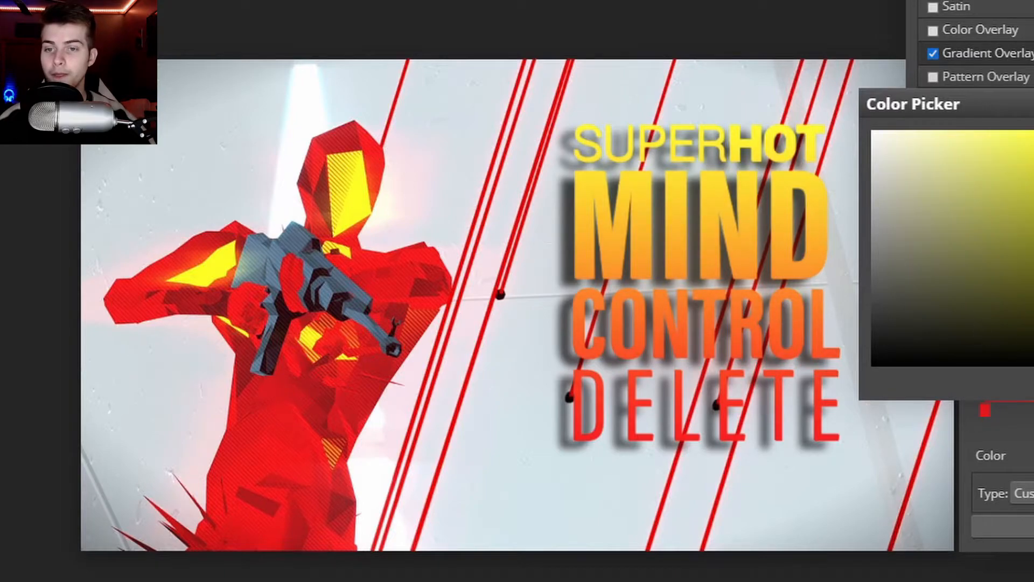
click(1033, 141)
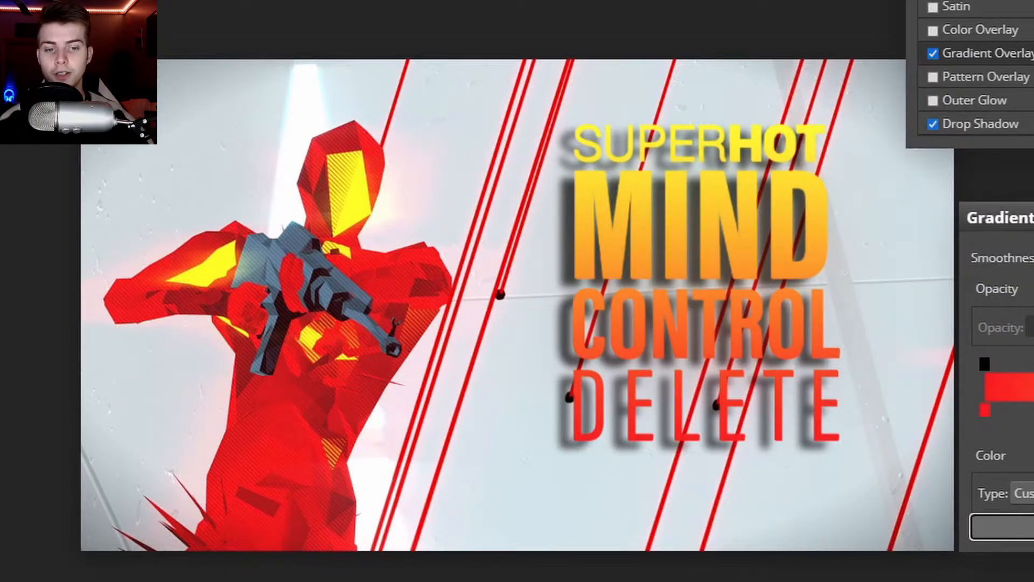
click(1031, 526)
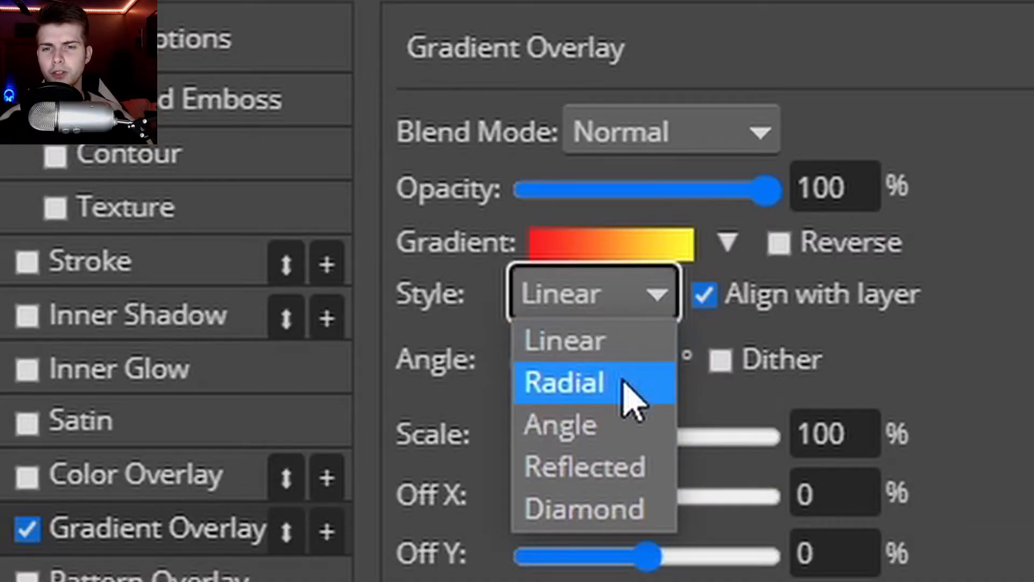
- Change the logo's Gradient Overlay to the Radial style, increase its scale to 197% and apply the layer style
click(627, 387)
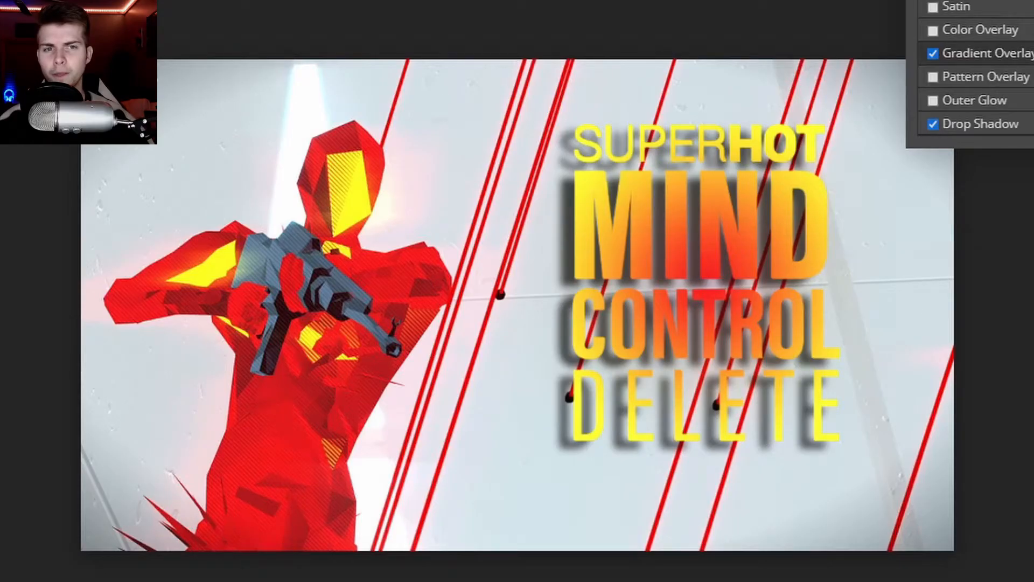
drag(1024, 11, 1028, 10)
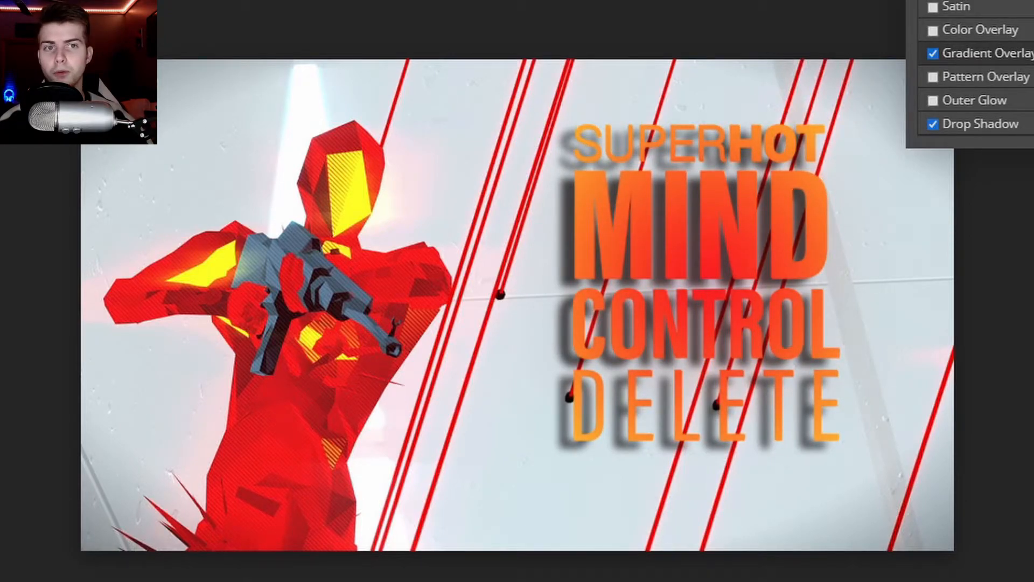
key(Return)
- Add a thin dark red stroke around the logo's lettering
click(6, 2)
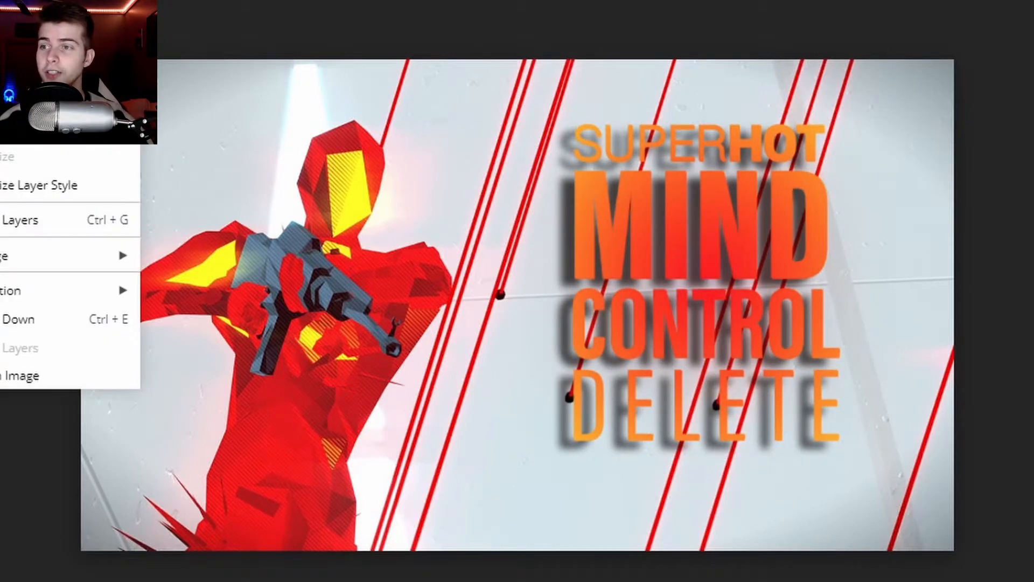
mouse_move(70, 3)
click(187, 2)
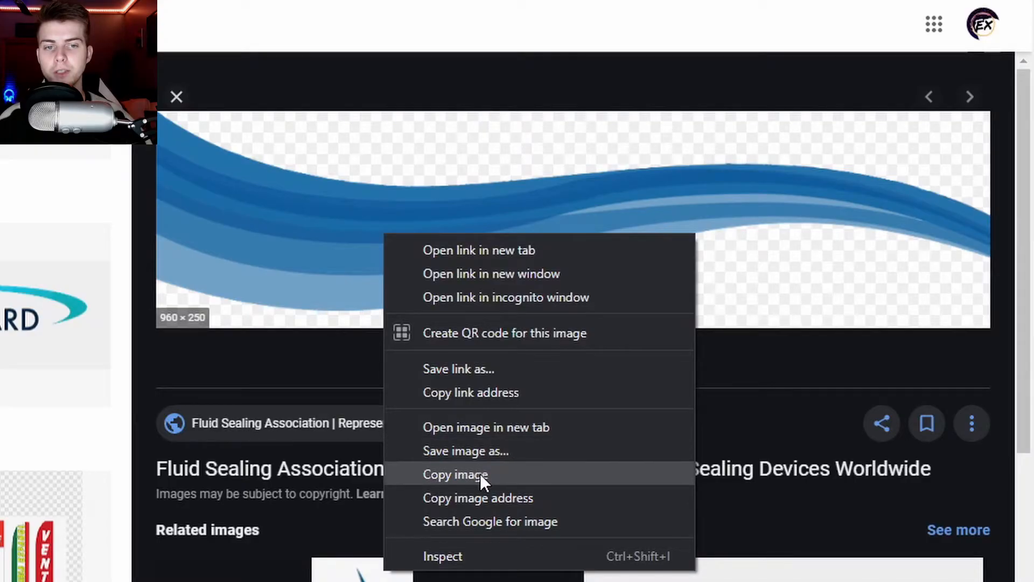
- Copy the blue wave image from the browser's image search, paste it into the Photopea thumbnail and move it towards the canvas's upper right
click(479, 474)
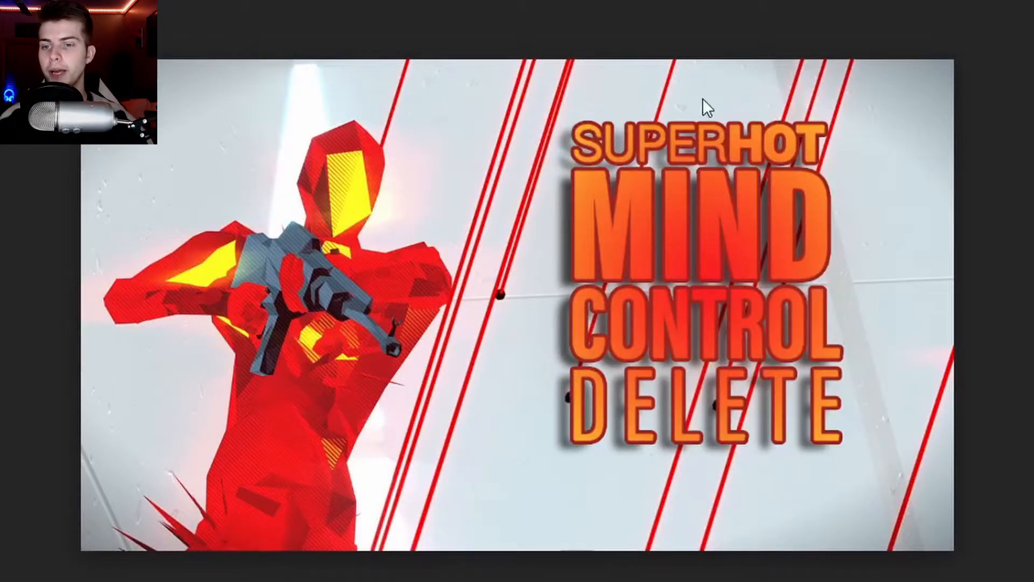
key(ctrl+v)
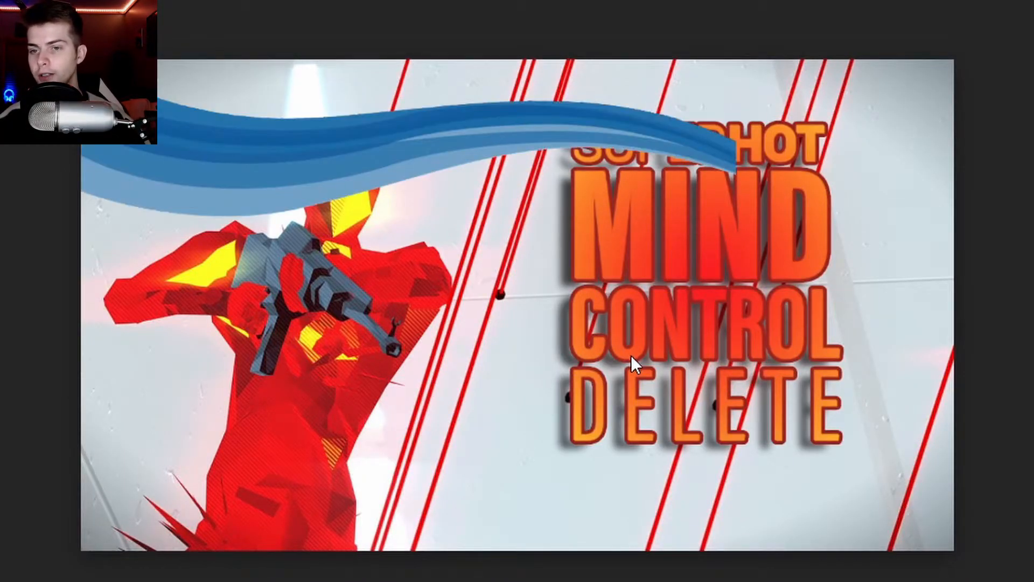
drag(420, 231, 472, 115)
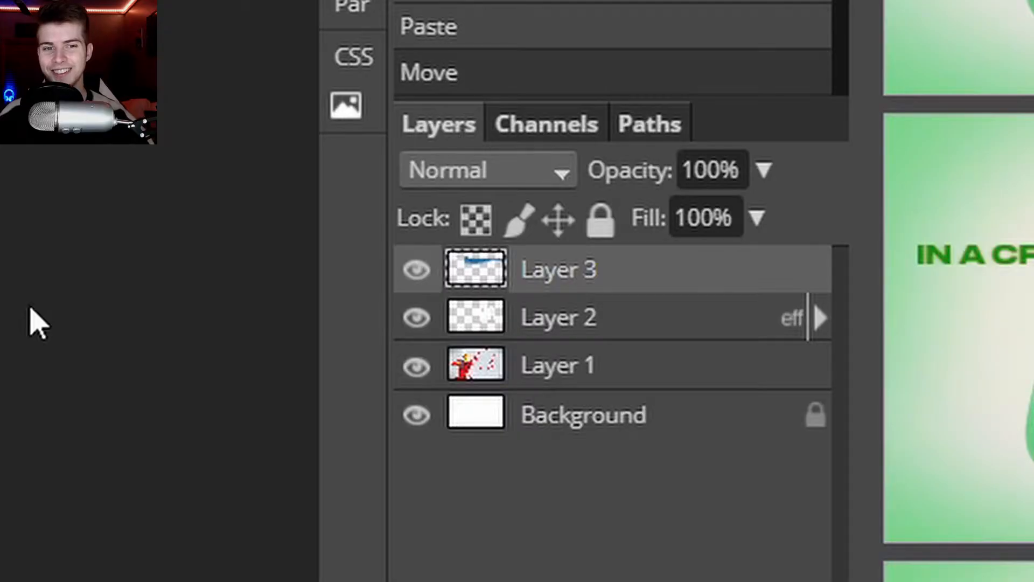
- Hide the wave layer and duplicate the gunman background layer, Layer 1
click(417, 269)
click(590, 371)
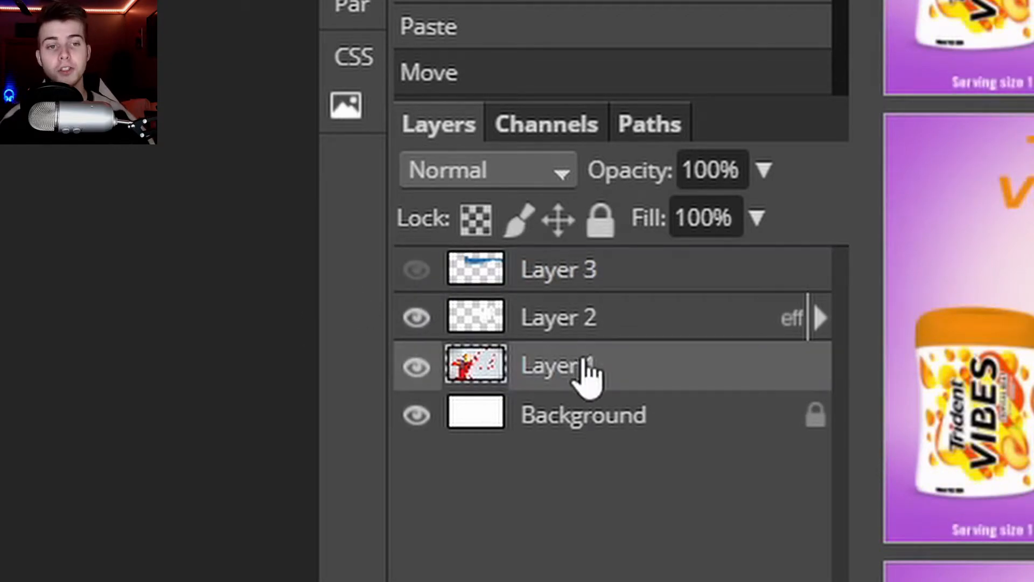
right_click(589, 372)
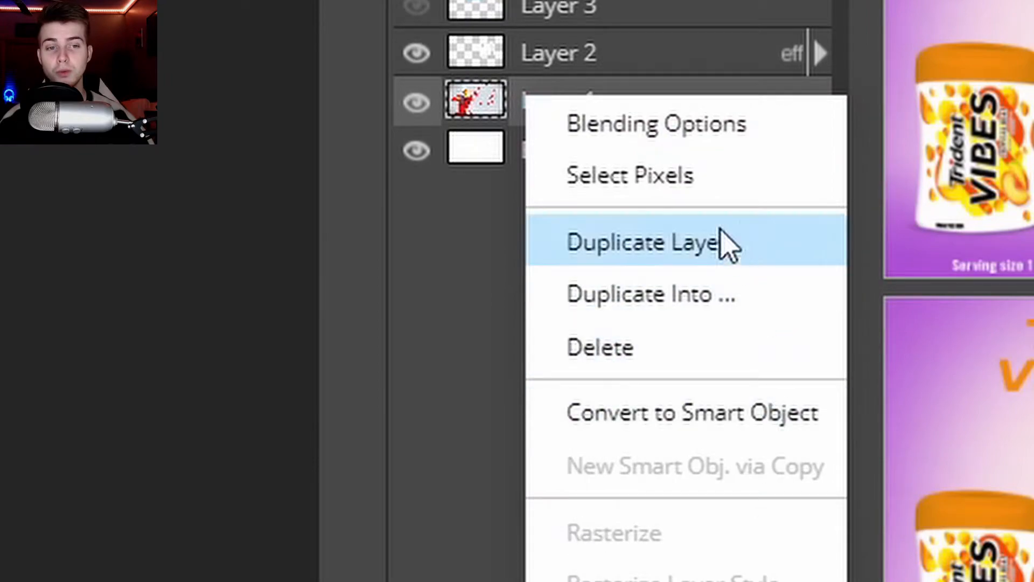
click(639, 243)
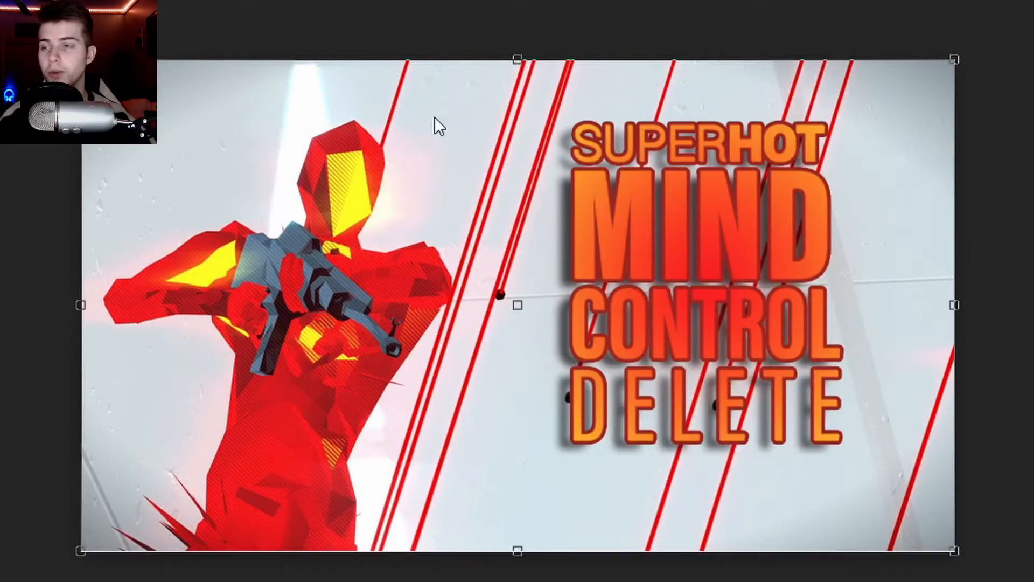
- Try to paint the area around the gunman black with an enlarged hard brush
key(b)
right_click(168, 104)
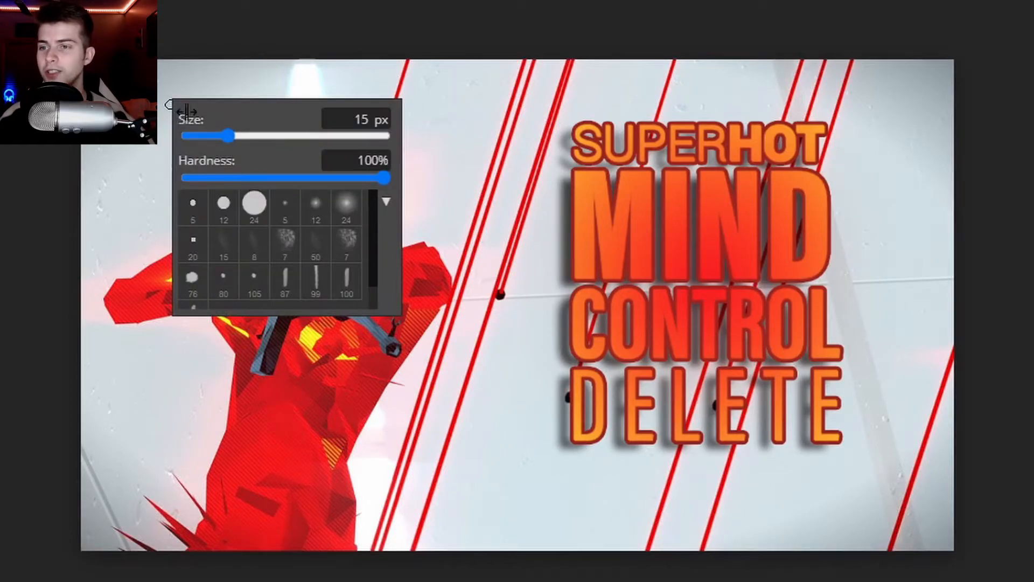
drag(222, 133, 278, 135)
mouse_move(139, 92)
mouse_down()
mouse_move(136, 116)
mouse_move(231, 49)
mouse_move(340, 56)
mouse_move(329, 68)
mouse_move(539, 47)
mouse_move(732, 50)
mouse_move(842, 66)
mouse_move(886, 109)
mouse_move(860, 142)
mouse_move(930, 566)
mouse_move(950, 91)
mouse_move(895, 227)
mouse_move(842, 576)
mouse_move(819, 452)
mouse_move(880, 482)
mouse_move(798, 285)
mouse_move(742, 224)
mouse_move(768, 204)
mouse_move(782, 487)
mouse_move(749, 487)
mouse_move(635, 429)
mouse_move(738, 268)
mouse_move(674, 404)
mouse_move(677, 482)
mouse_move(613, 465)
mouse_move(601, 389)
mouse_move(586, 429)
mouse_move(646, 202)
mouse_move(659, 88)
mouse_move(696, 82)
mouse_move(290, 69)
mouse_move(144, 129)
mouse_move(69, 230)
mouse_move(35, 307)
mouse_up()
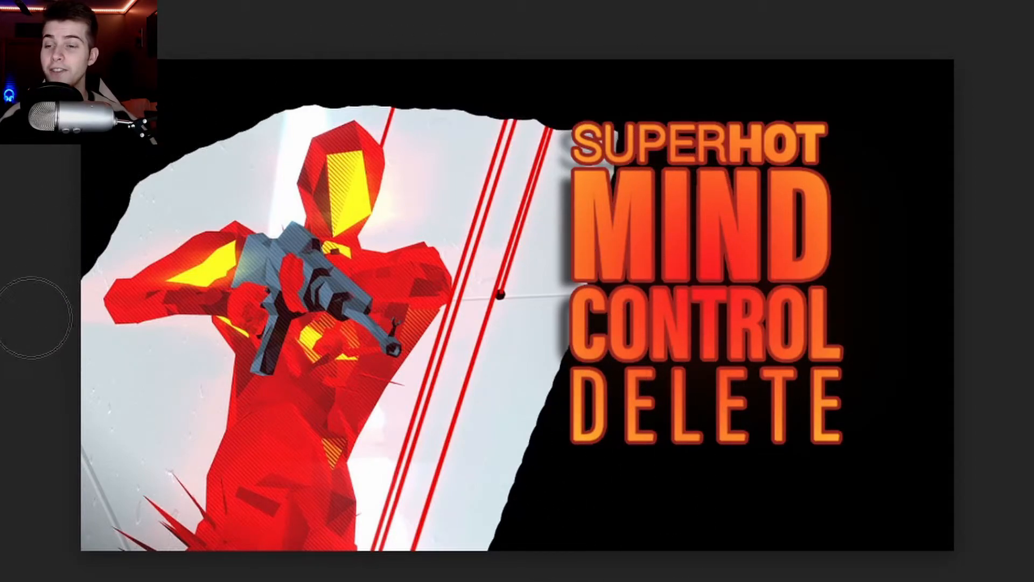
- Erase everything around the gunman on Layer 1 copy, leaving only the cut-out figure
mouse_move(40, 475)
mouse_down()
mouse_move(62, 564)
mouse_move(46, 362)
mouse_move(70, 252)
mouse_move(147, 167)
mouse_move(337, 56)
mouse_move(489, 97)
mouse_move(607, 161)
mouse_move(601, 287)
mouse_move(568, 395)
mouse_move(461, 580)
mouse_move(586, 153)
mouse_move(525, 150)
mouse_move(407, 94)
mouse_move(293, 72)
mouse_move(236, 84)
mouse_move(162, 194)
mouse_up()
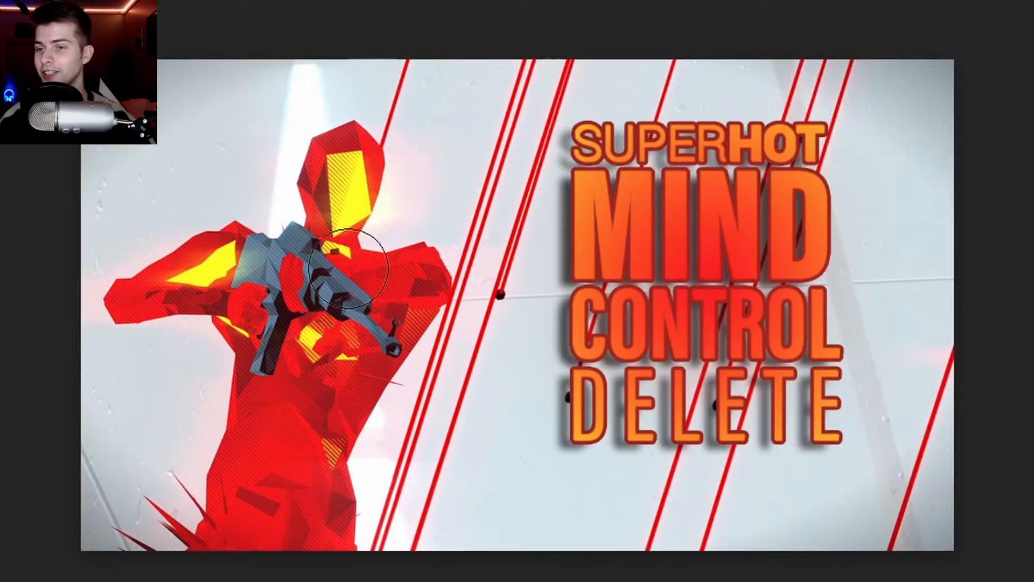
mouse_move(167, 81)
mouse_down()
mouse_move(923, 42)
mouse_move(509, 58)
mouse_move(916, 242)
mouse_move(797, 577)
mouse_move(946, 381)
mouse_move(818, 478)
mouse_move(734, 480)
mouse_move(686, 519)
mouse_up()
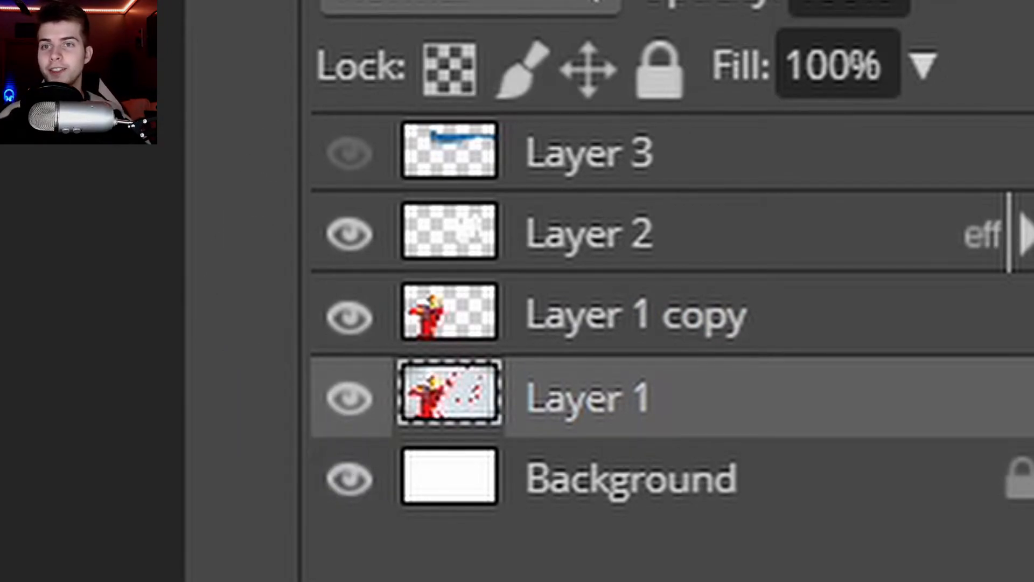
- Show the wave layer again and place it between Layer 1 copy and Layer 1
click(349, 162)
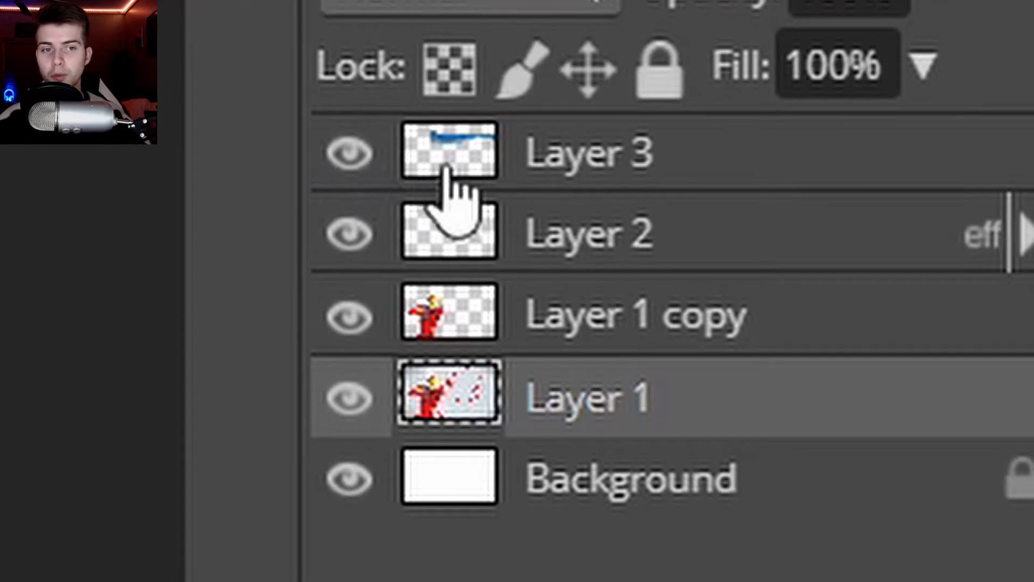
drag(665, 162, 695, 372)
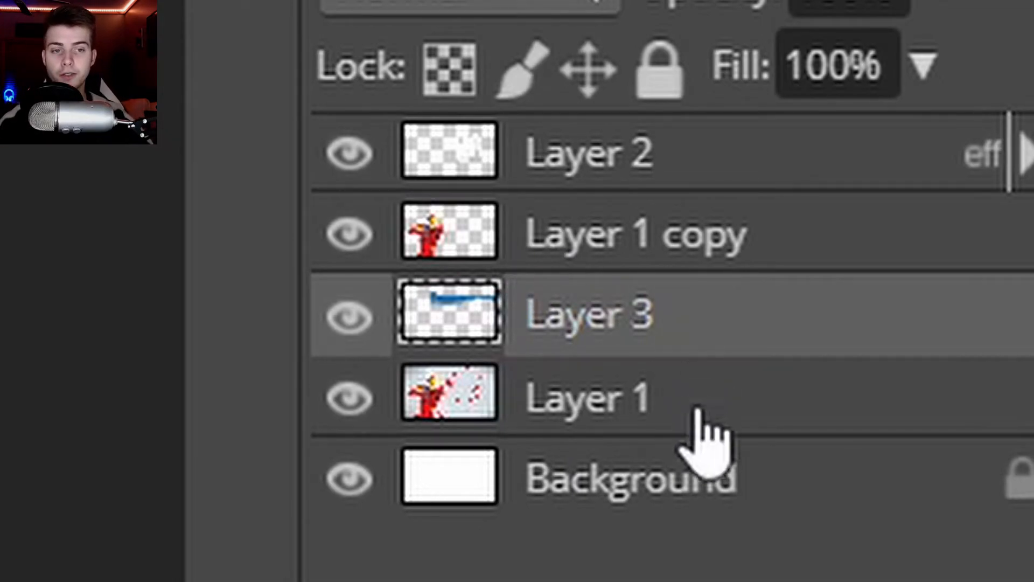
- Rotate and enlarge the wave so it sweeps diagonally across the whole canvas, rising behind the gunman and the logo
key(ctrl+t)
drag(664, 72, 604, 73)
drag(775, 95, 747, 150)
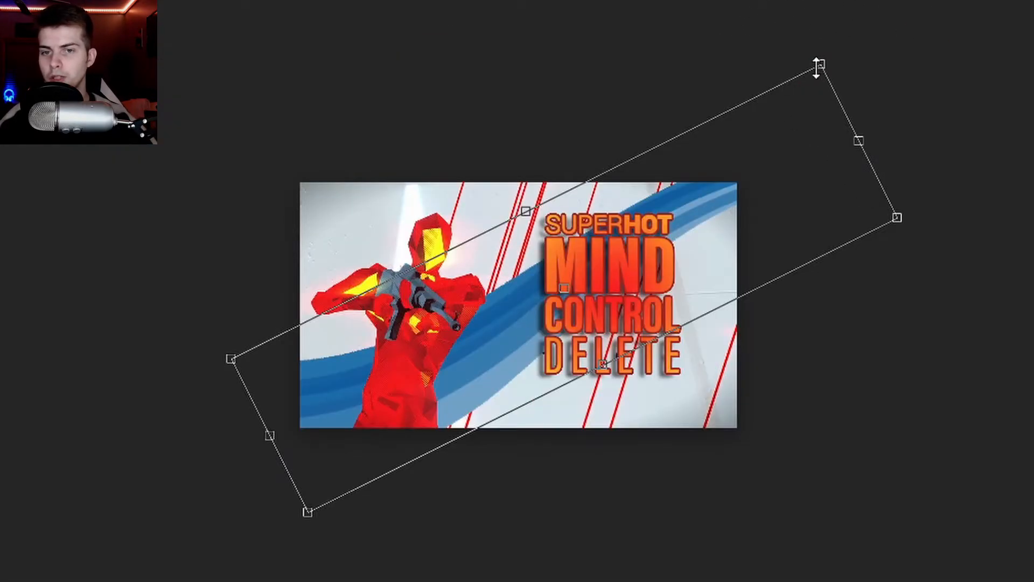
drag(819, 64, 886, 6)
drag(784, 99, 804, 121)
key(ctrl+plus)
key(ctrl+plus)
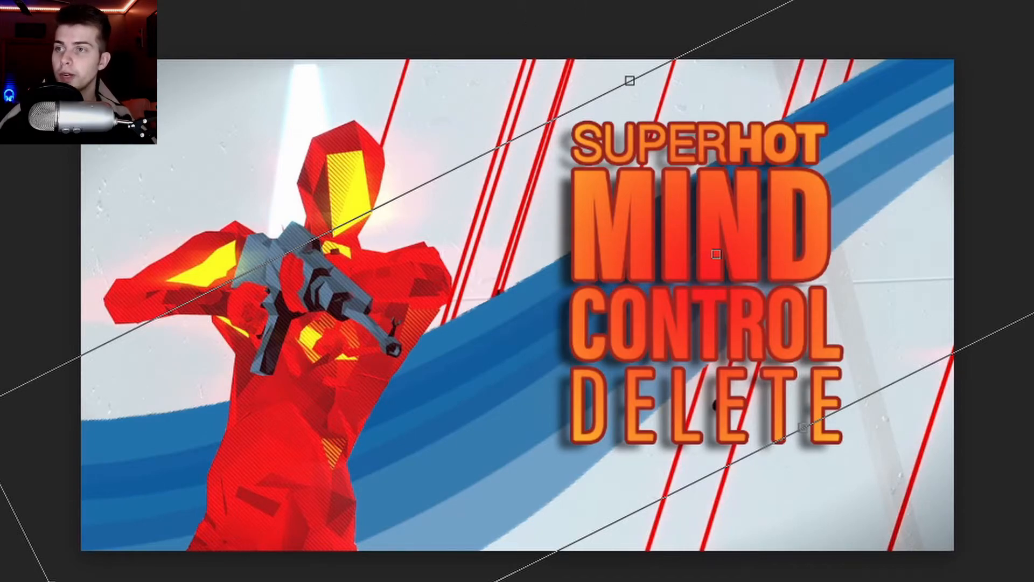
- Add a Gradient Overlay to the wave layer and lower the overlay's opacity to roughly half
click(1, 1)
mouse_move(108, 1)
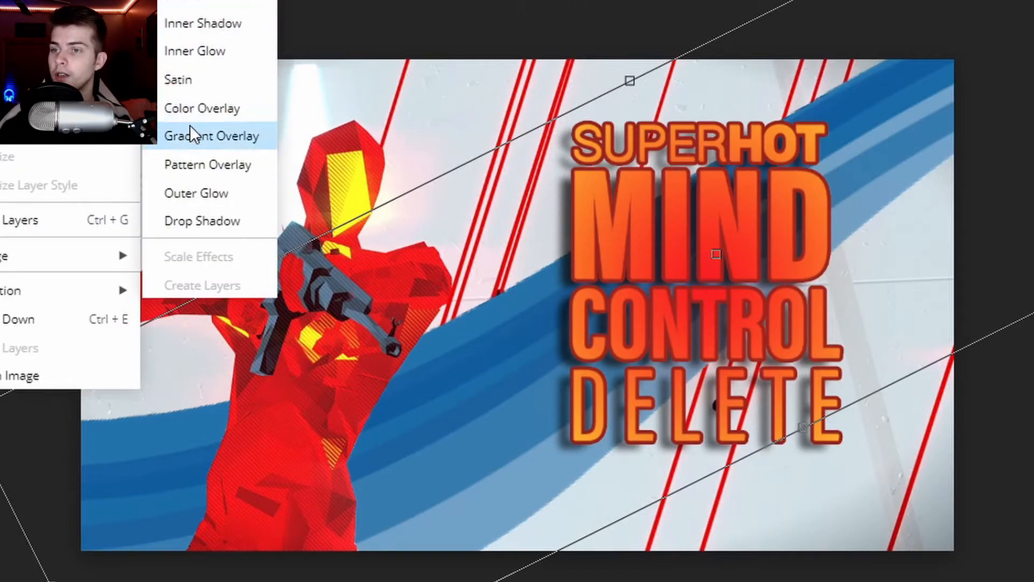
click(202, 137)
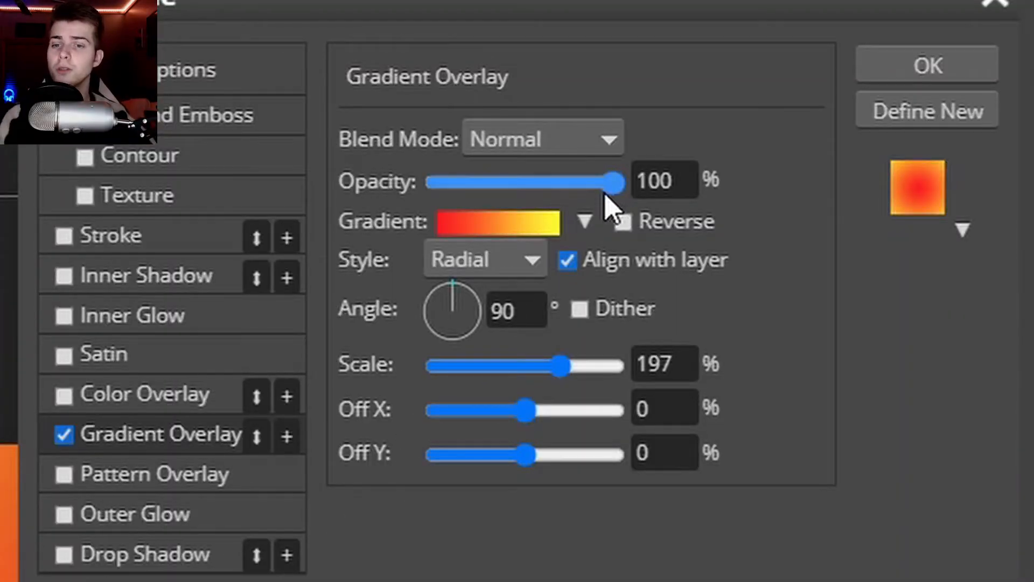
drag(605, 196, 514, 196)
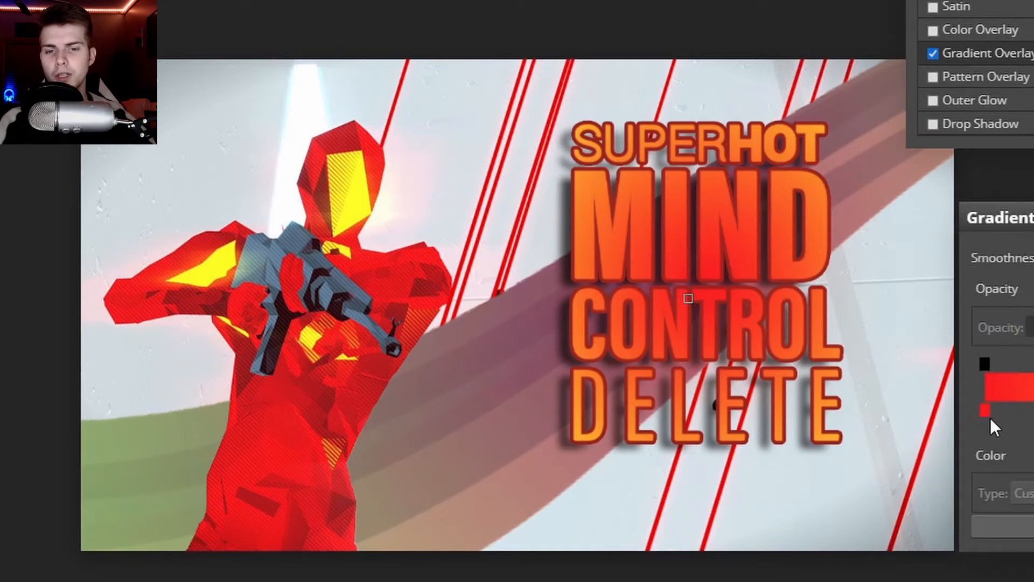
- Set the first colour stop of the wave's overlay gradient to black
click(985, 412)
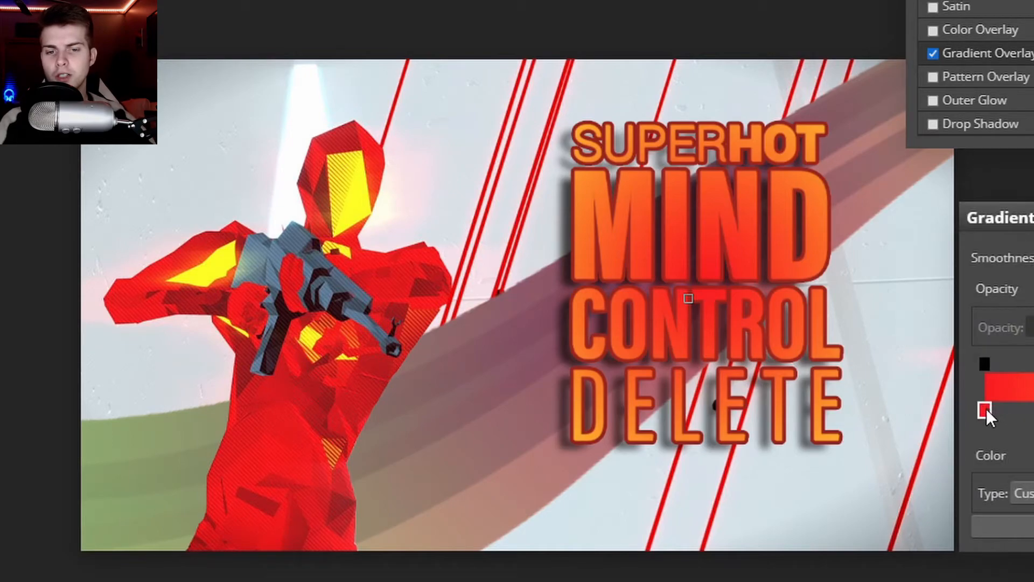
click(1033, 493)
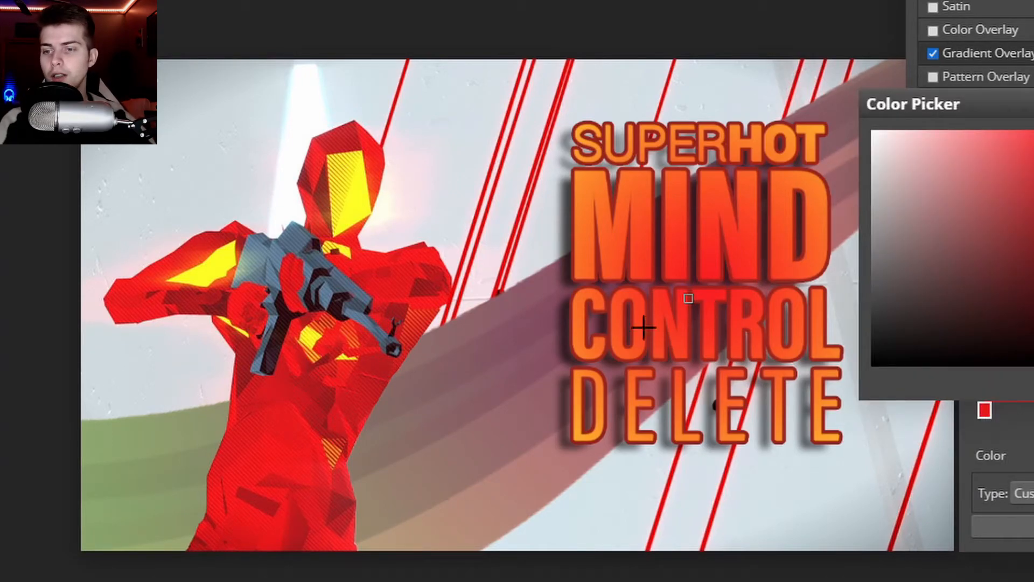
click(688, 298)
key(Return)
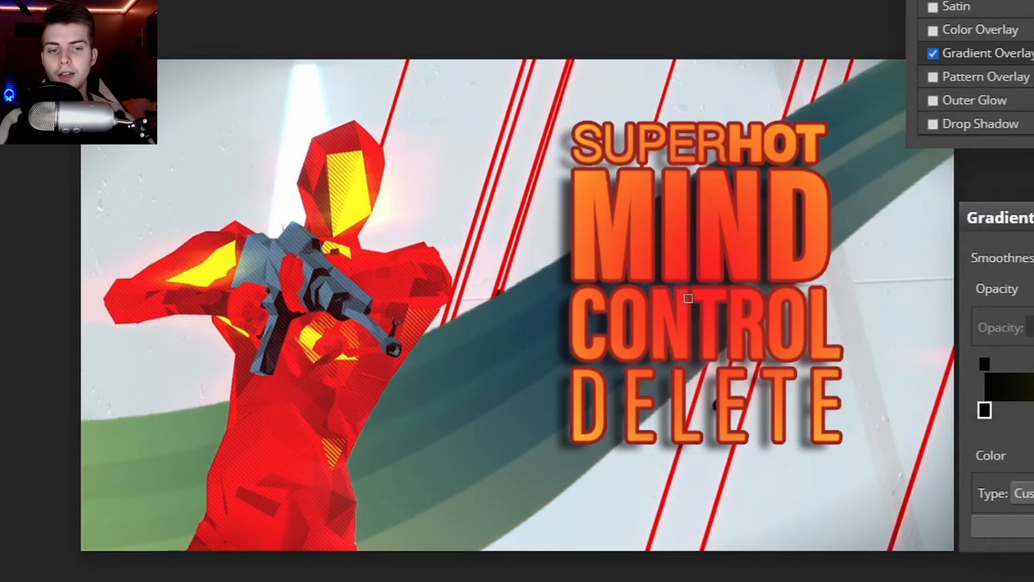
- Change the yellow end stop of the wave's gradient to red, confirm the gradient and apply the layer style
click(1033, 493)
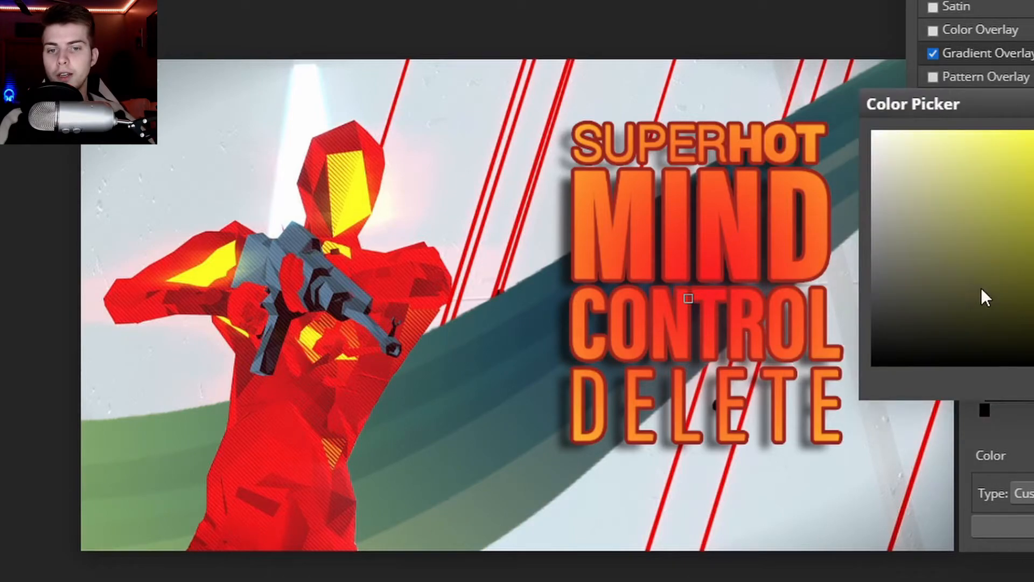
click(1033, 141)
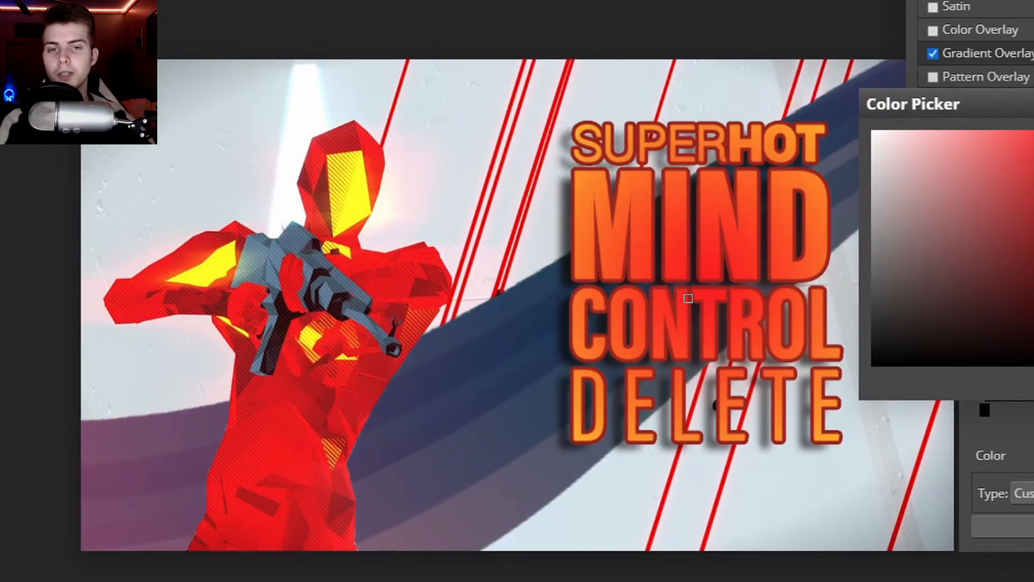
key(Return)
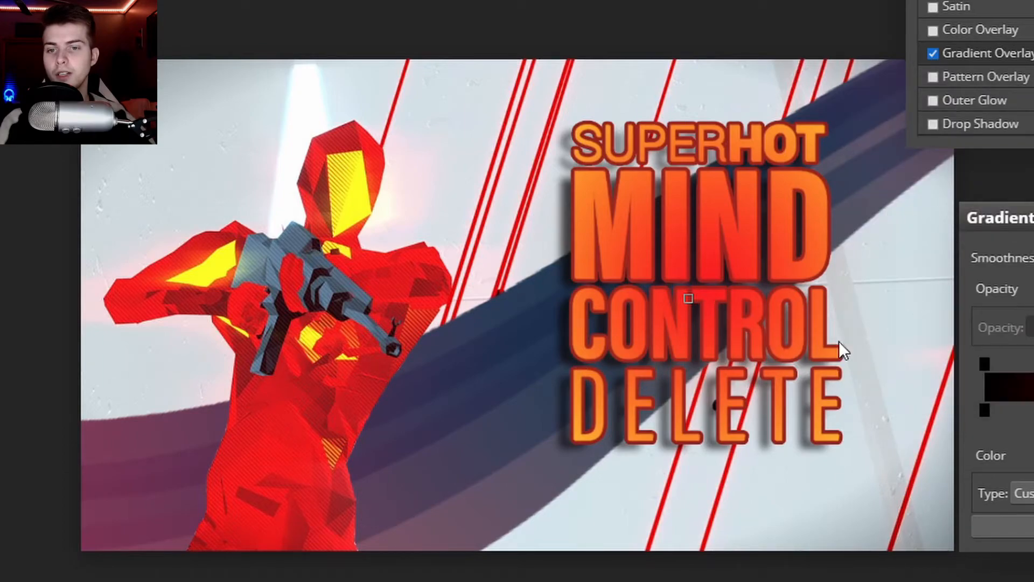
key(Return)
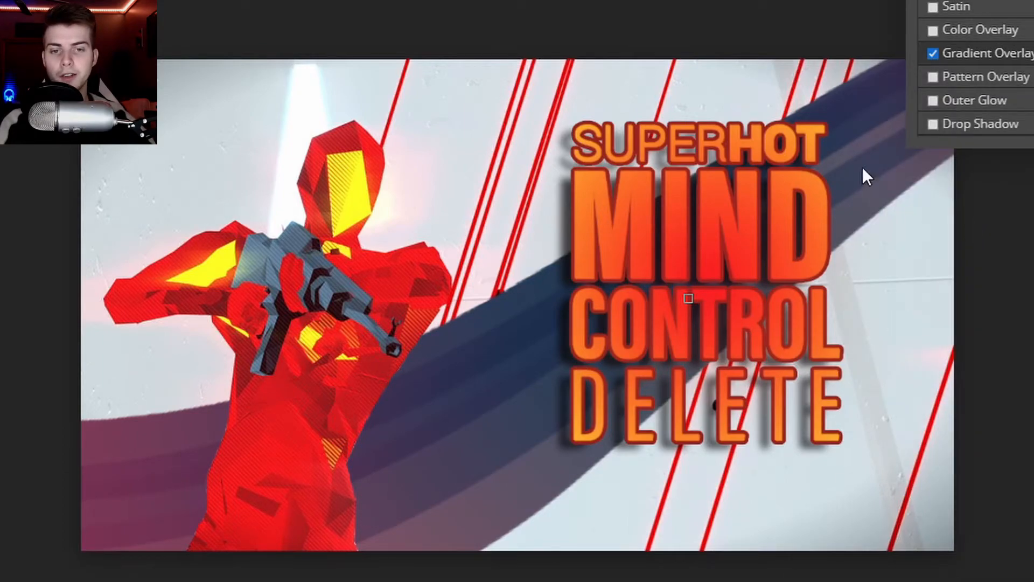
key(Return)
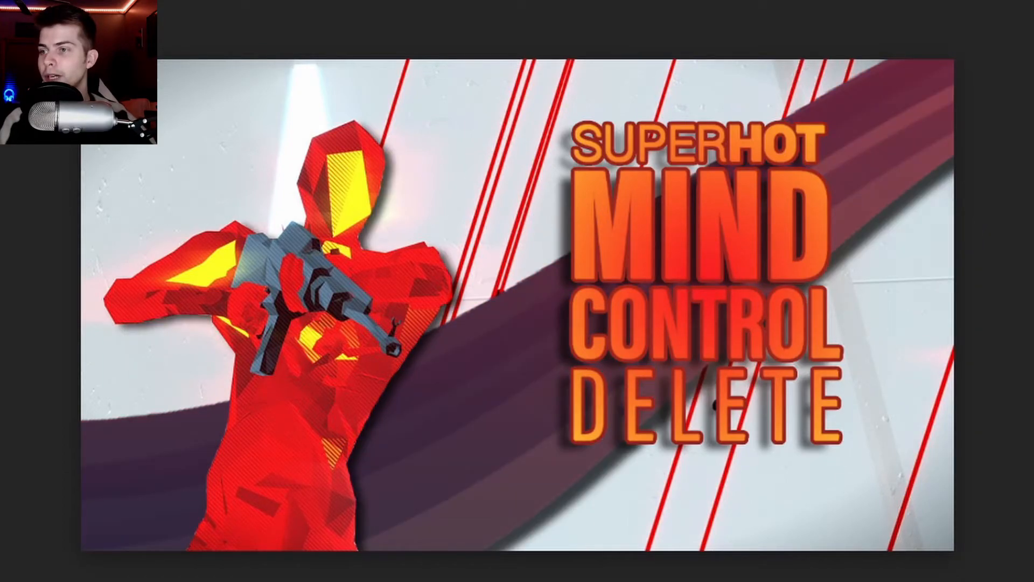
right_click(2, 60)
drag(41, 97, 43, 96)
key(Return)
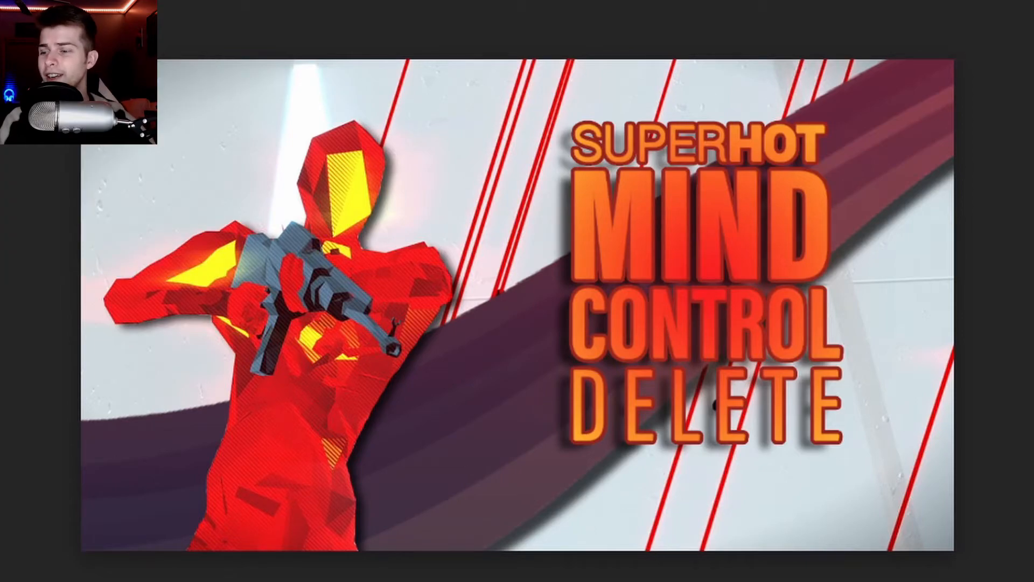
- Choose a red brush colour and set the brush to 635 px with 0% hardness
scroll(12, 166, down, 2)
scroll(12, 166, down, 1)
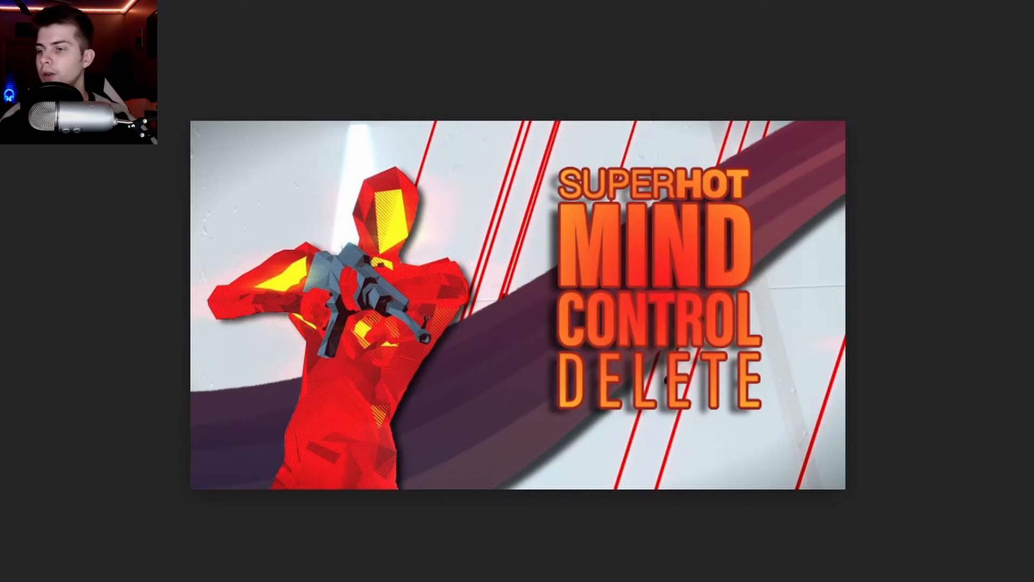
click(1, 431)
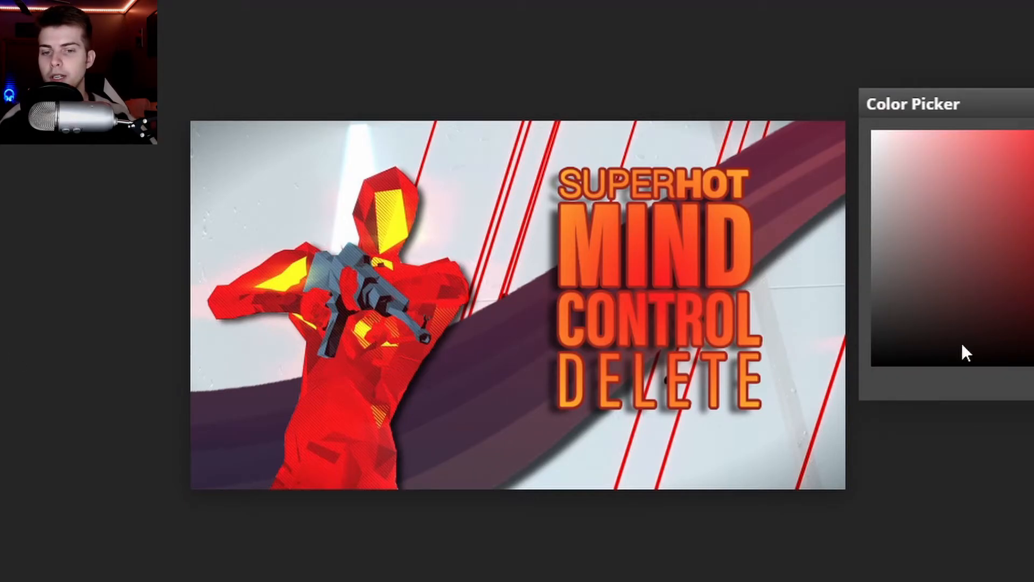
key(Return)
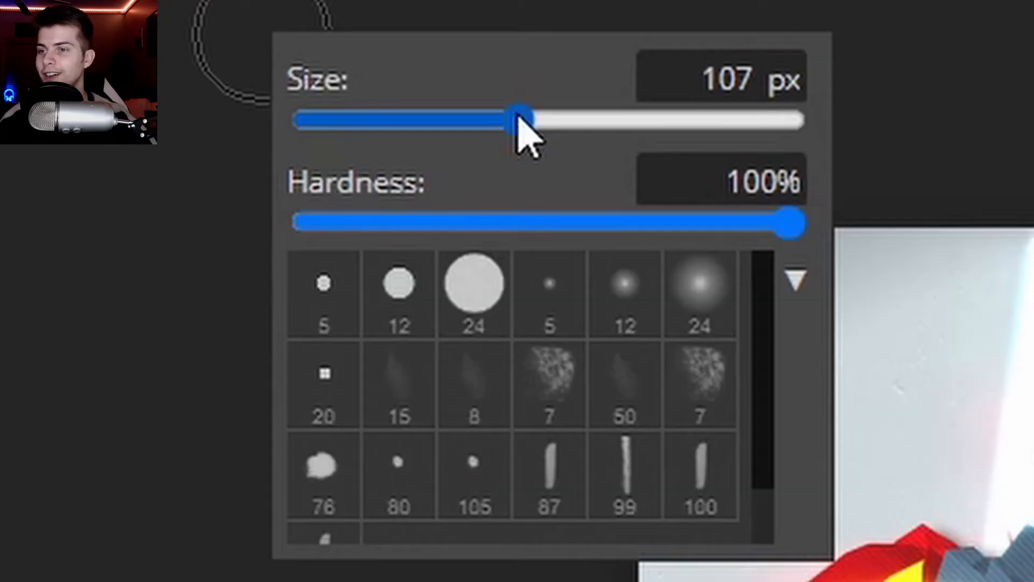
drag(518, 114, 658, 116)
drag(785, 221, 239, 232)
drag(673, 119, 716, 120)
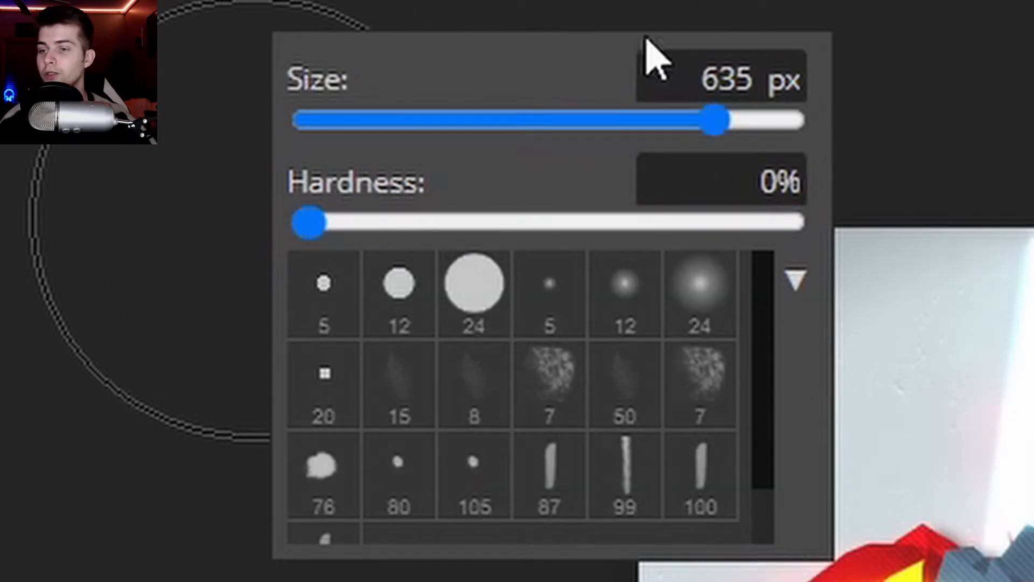
key(Return)
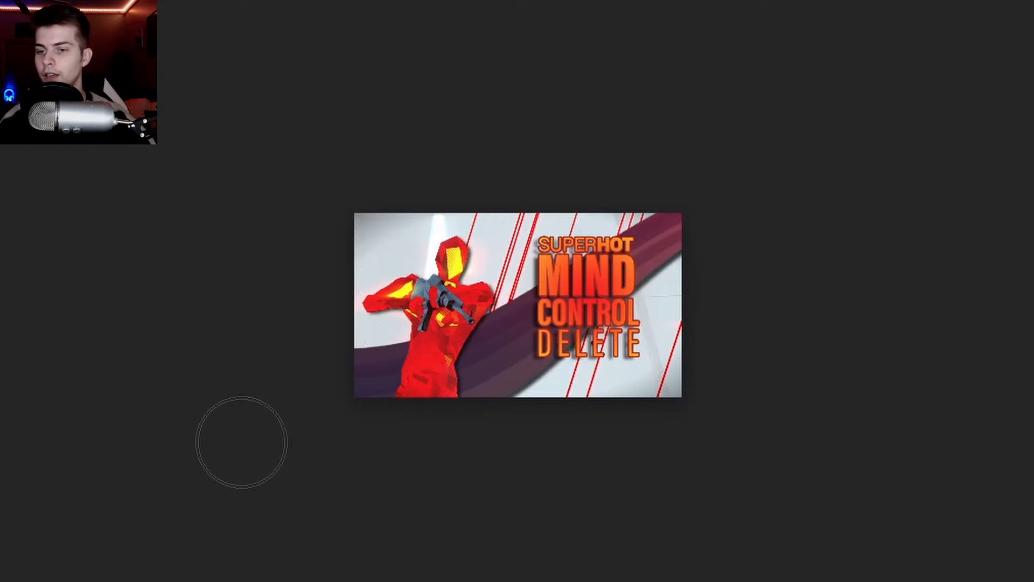
- Brush a soft red glow along the bottom and top edges of the Superhot thumbnail
mouse_move(735, 467)
mouse_down()
mouse_move(377, 508)
mouse_move(380, 499)
mouse_move(663, 474)
mouse_move(284, 471)
mouse_up()
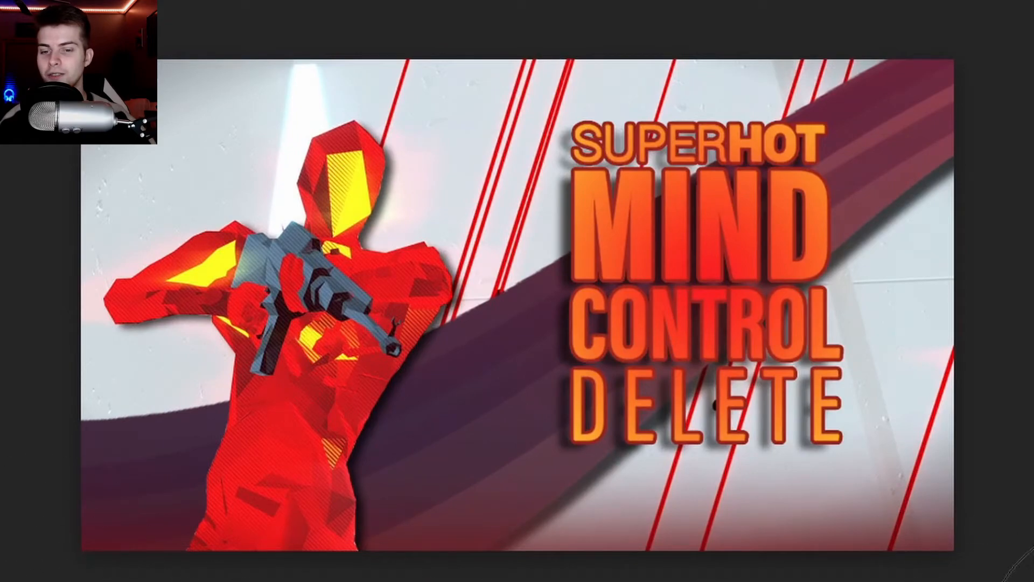
key(ctrl+minus)
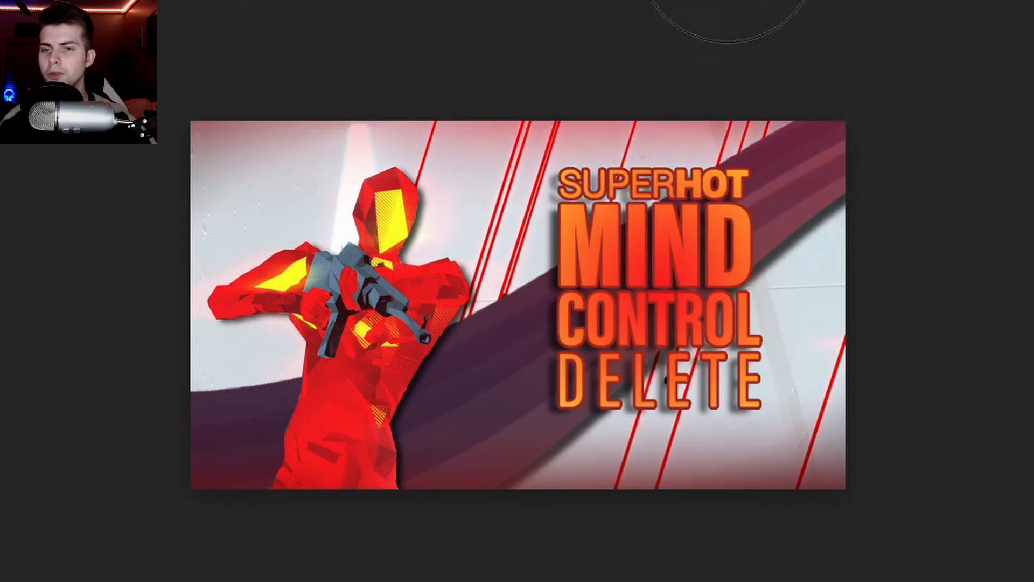
key(ctrl+minus)
key(ctrl+minus)
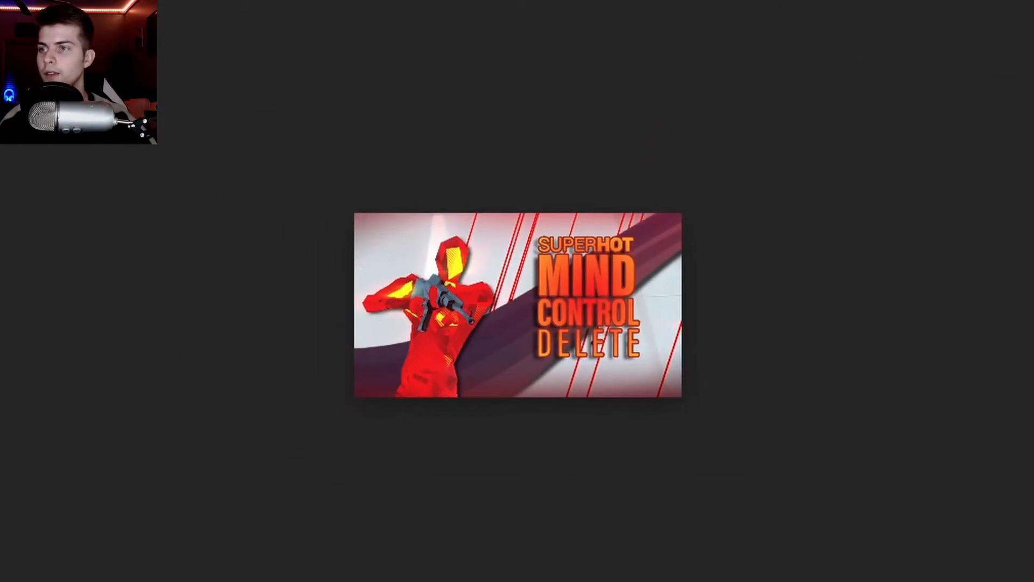
key(ctrl+plus)
key(ctrl+plus)
key(ctrl+plus)
key(ctrl+plus)
key(ctrl+plus)
key(ctrl+minus)
key(ctrl+minus)
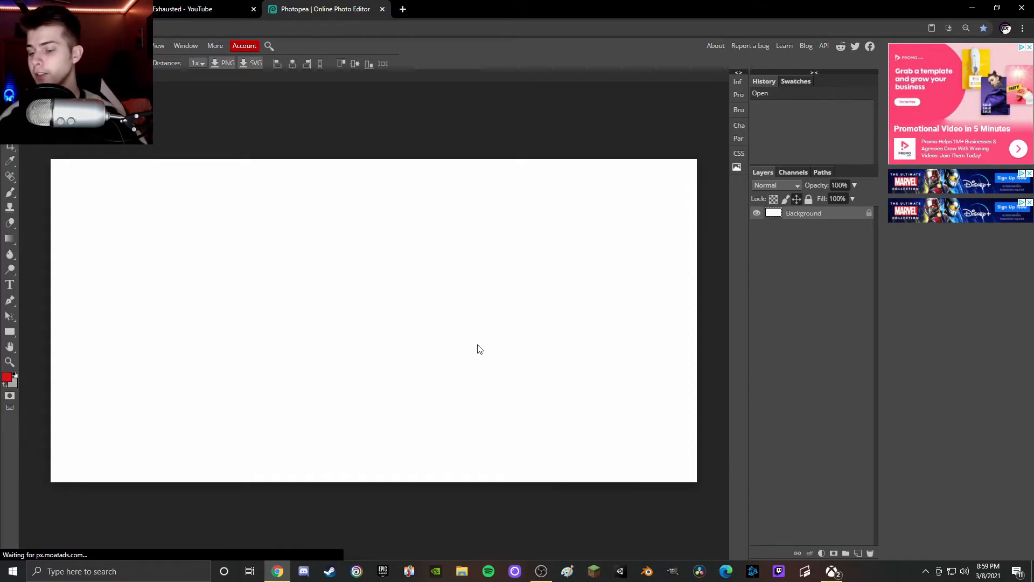
- Paste the photo of the gesturing man into the blank document and scale it to cover most of the canvas
key(ctrl+v)
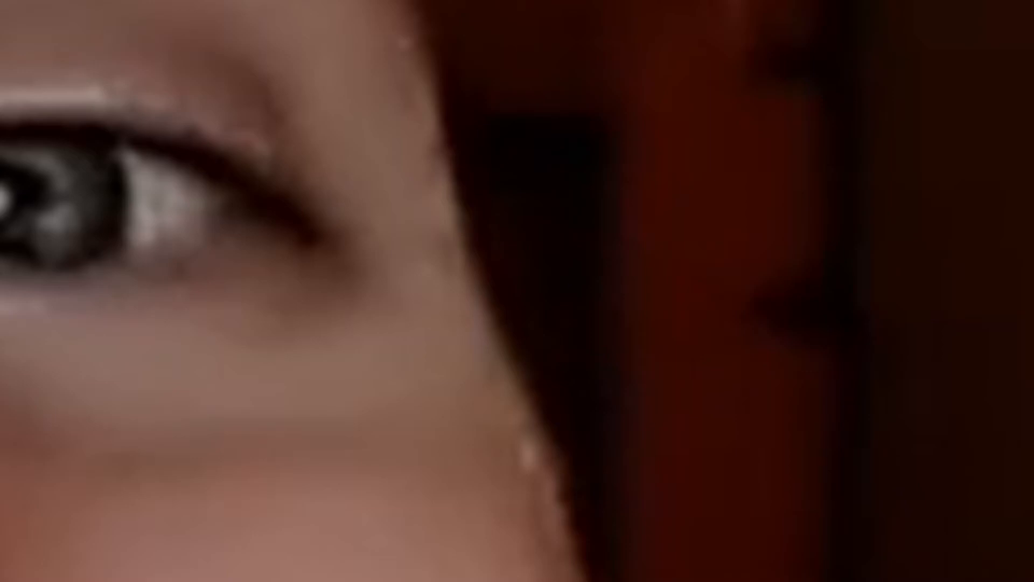
key(super)
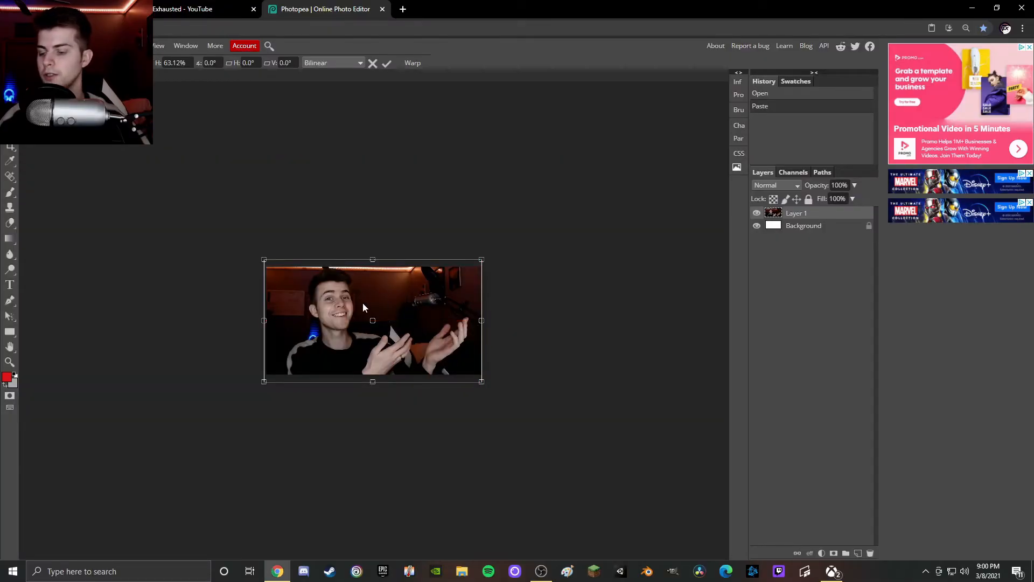
key(ctrl+plus)
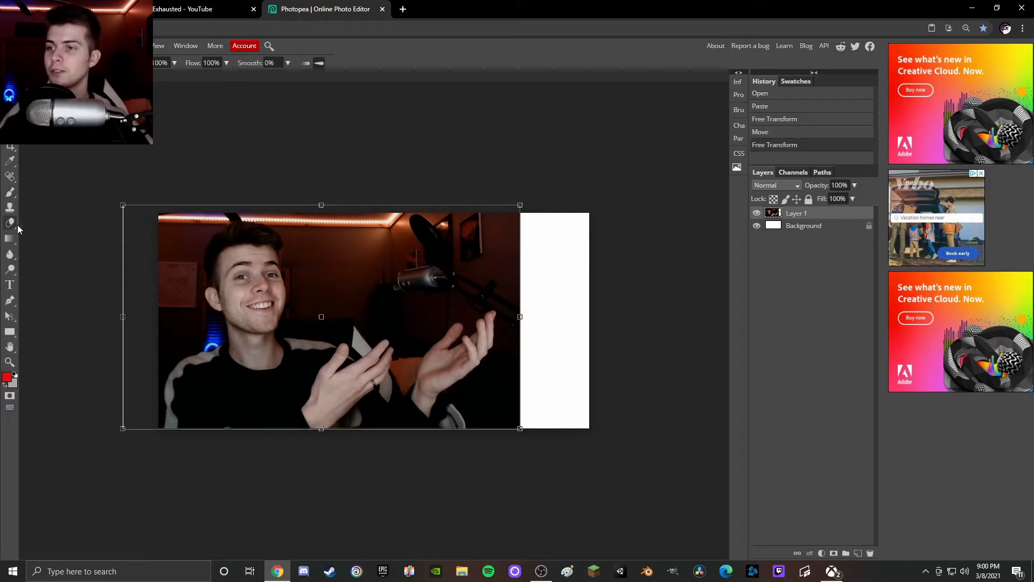
- Erase the photo's background around the man's head, shoulders and hands with the Eraser tool, checking the edges of the fingers
click(269, 146)
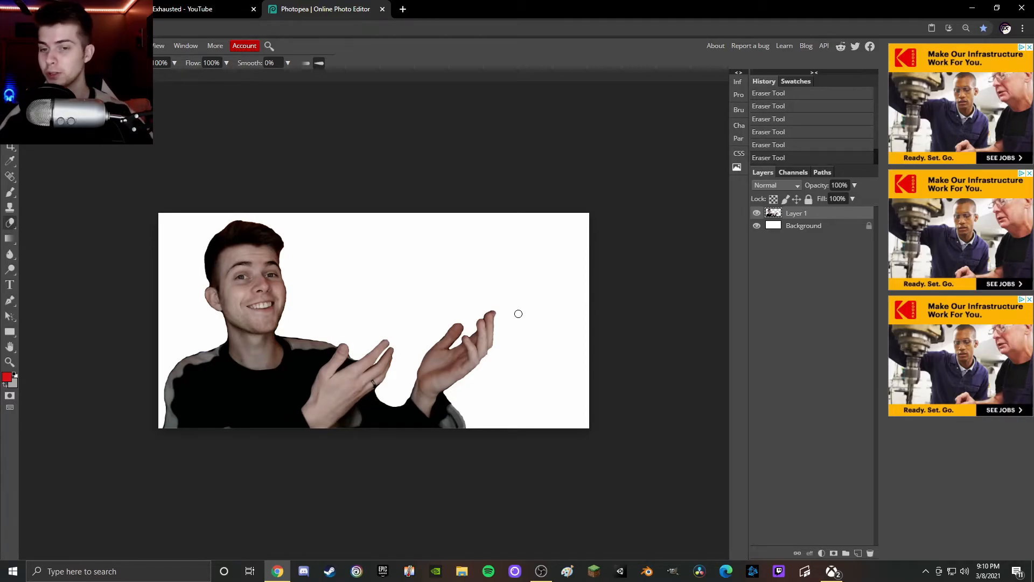
scroll(455, 324, up, 5)
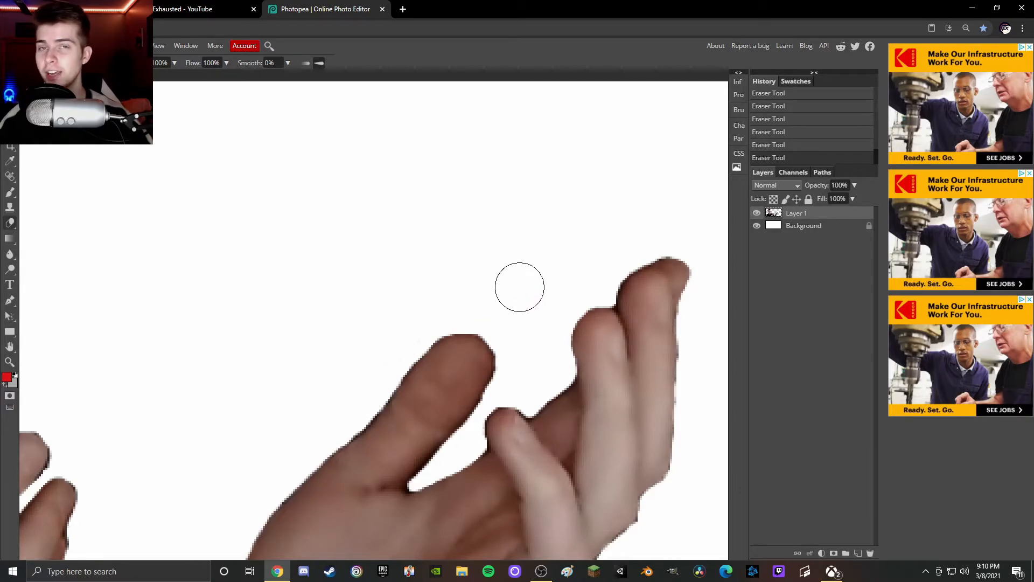
scroll(520, 288, down, 5)
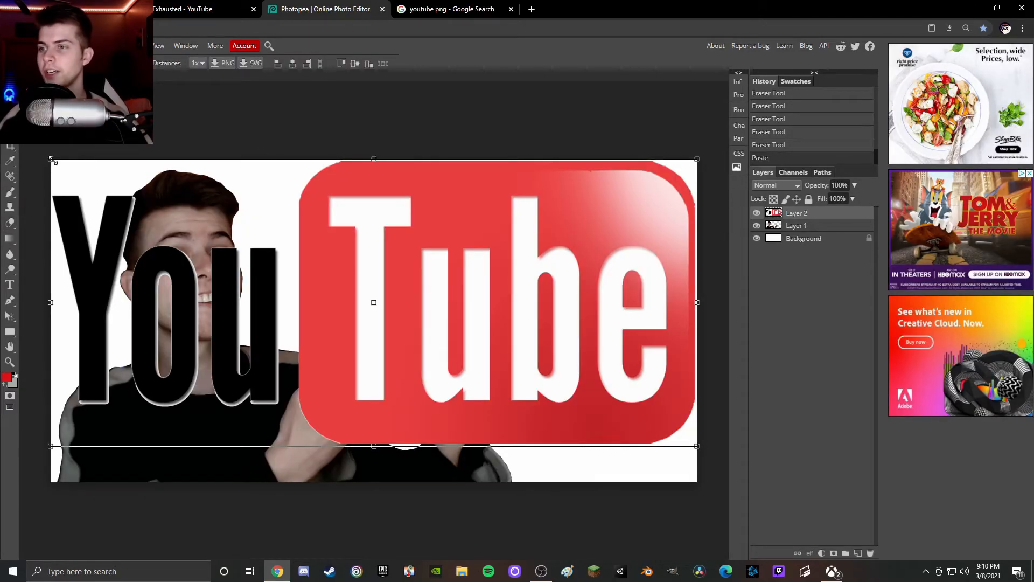
- Shrink the pasted YouTube logo, tilt it upward and place it beside the man's head, above his hands
drag(52, 160, 461, 345)
drag(603, 394, 487, 237)
drag(470, 176, 456, 176)
drag(522, 230, 497, 225)
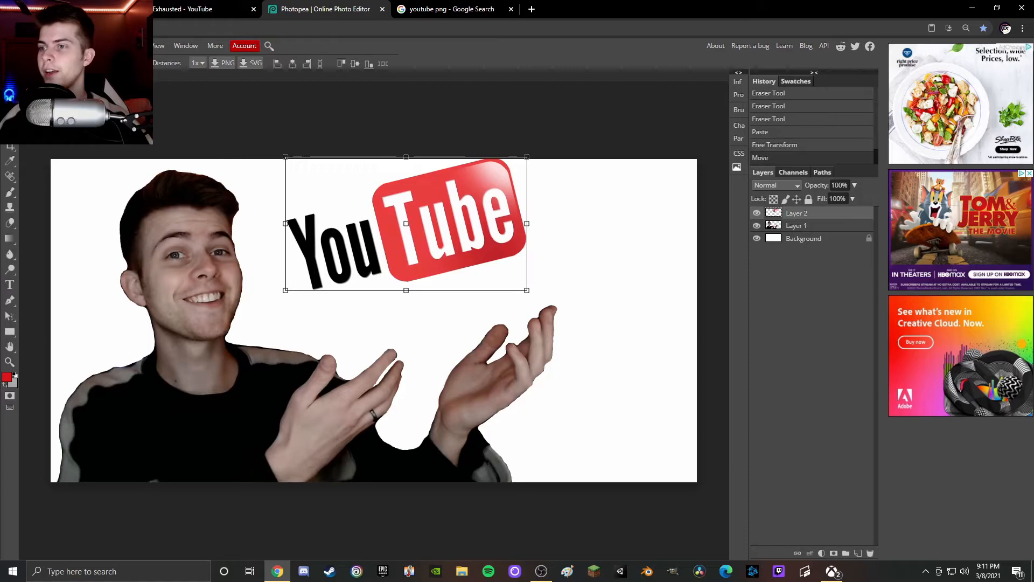
- Add the text "Thumbnail Tutorial!" below the YouTube logo, using a font found by searching for "marker"
click(9, 285)
drag(401, 257, 711, 384)
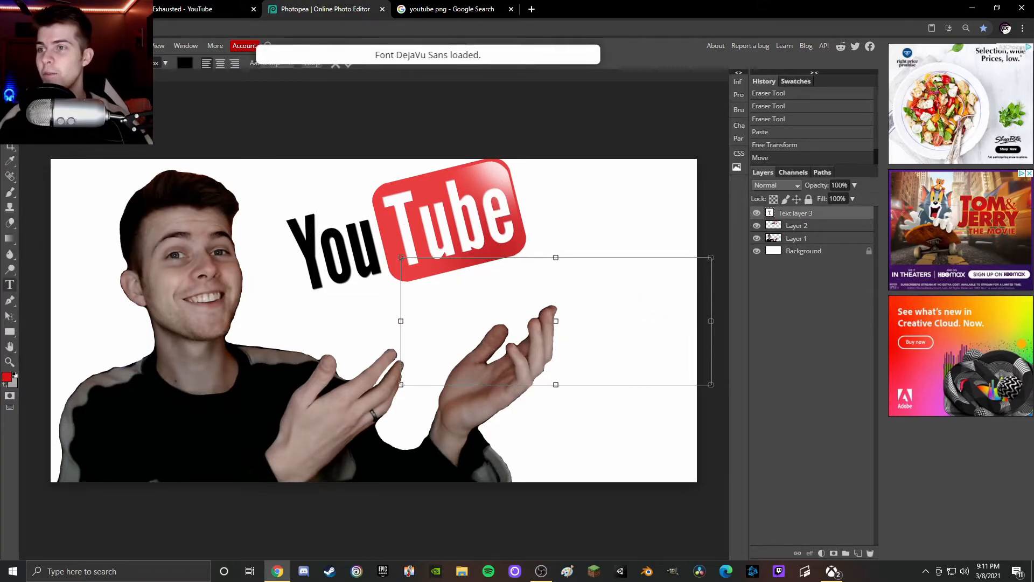
click(56, 63)
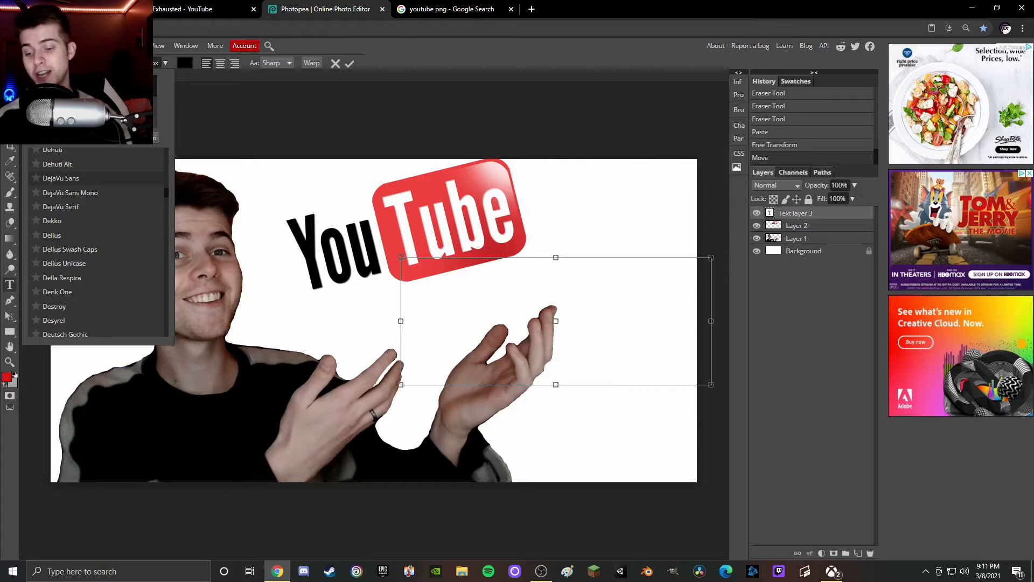
text(marker)
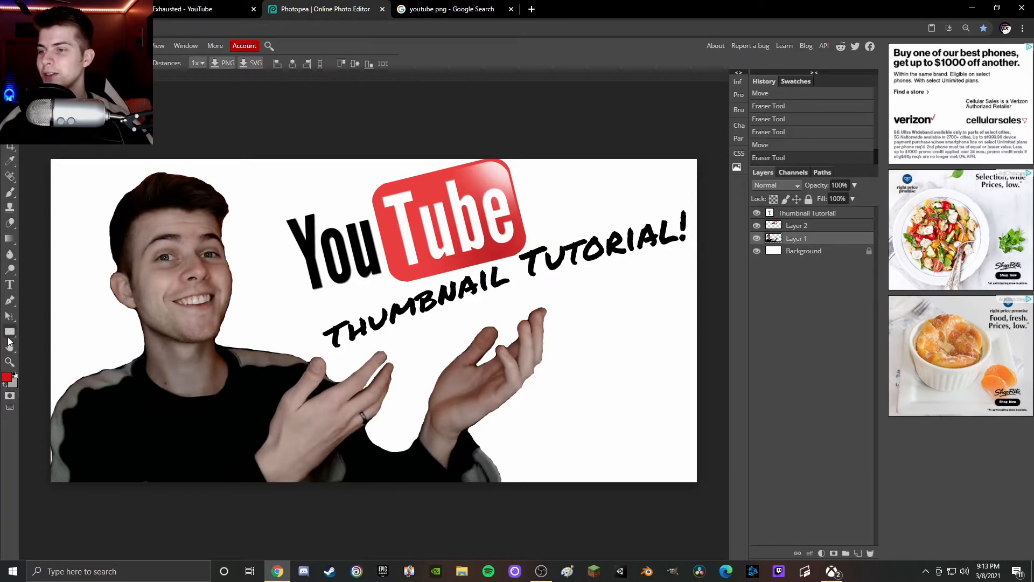
- Draw a long red rectangle behind the "Thumbnail Tutorial!" text, then rotate and move it to follow the text's slant
click(10, 333)
drag(285, 300, 721, 365)
key(v)
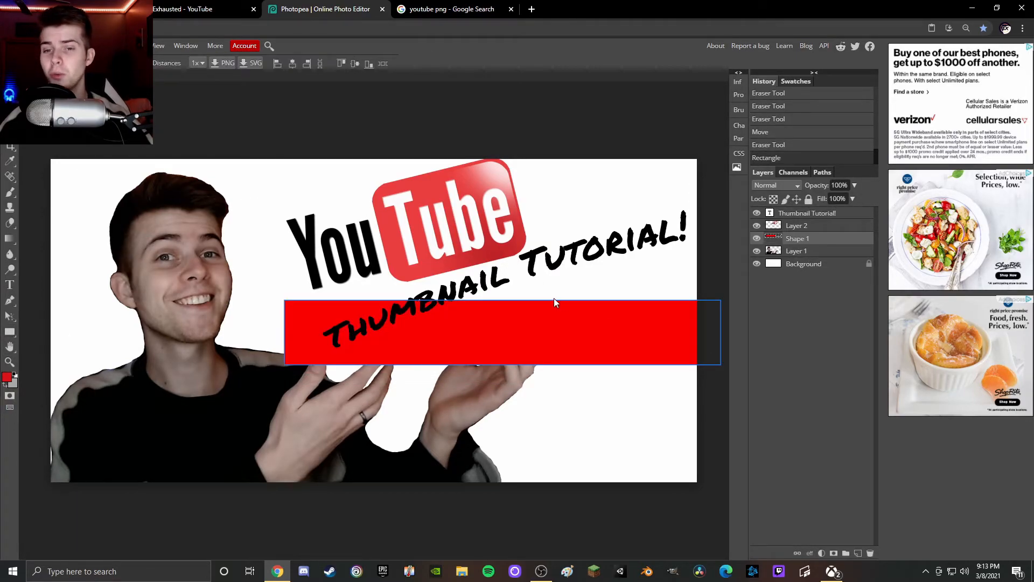
click(81, 63)
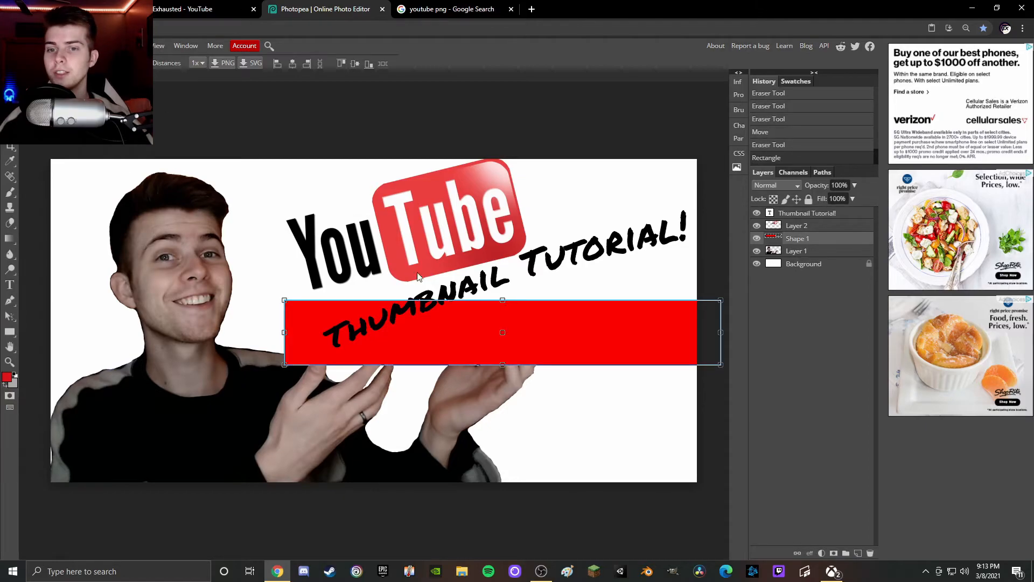
drag(515, 295, 488, 296)
drag(548, 308, 499, 273)
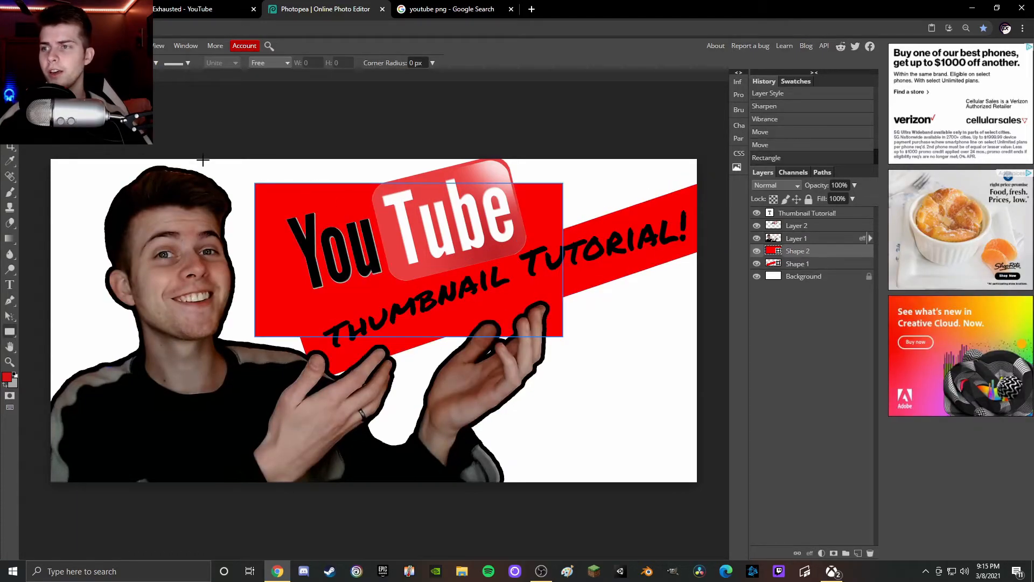
- Move the large red rectangle behind the YouTube logo and rotate it to about -11.2°
key(v)
drag(358, 200, 372, 168)
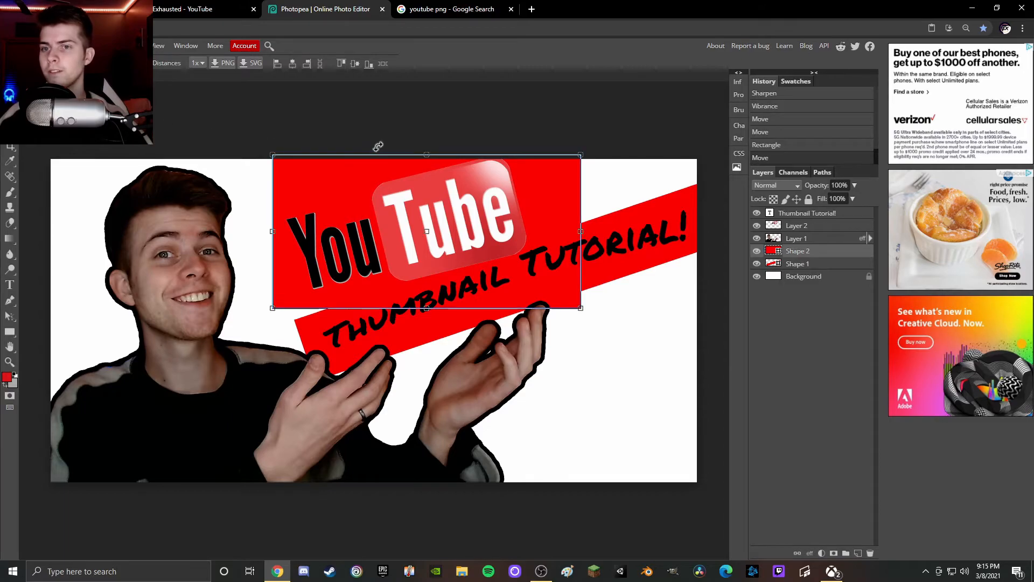
mouse_move(427, 142)
mouse_down()
mouse_move(403, 143)
mouse_move(430, 151)
mouse_up()
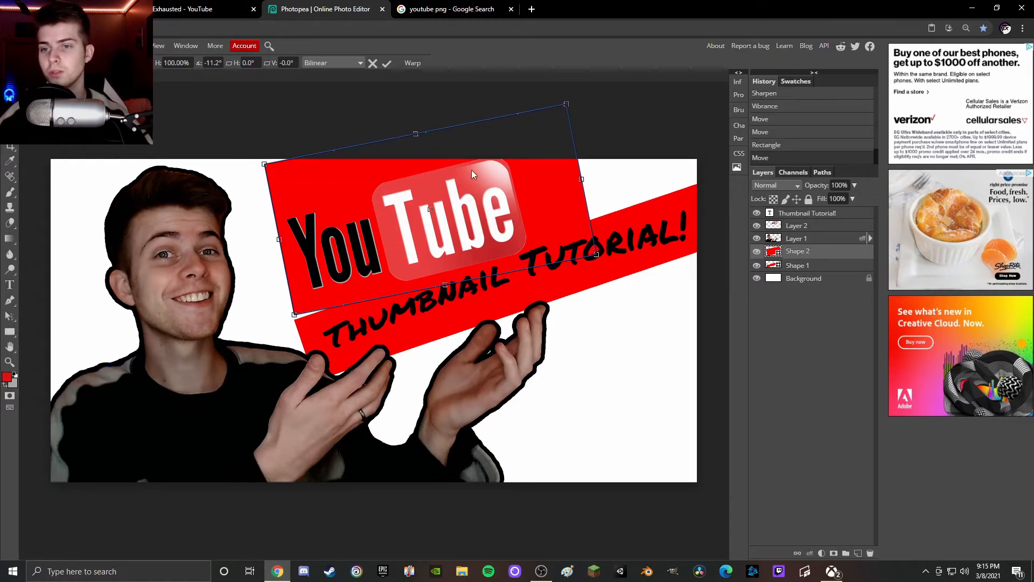
- Apply the rotation and add a Gradient Overlay to the large rectangle behind the YouTube logo
click(77, 45)
mouse_move(108, 115)
click(219, 231)
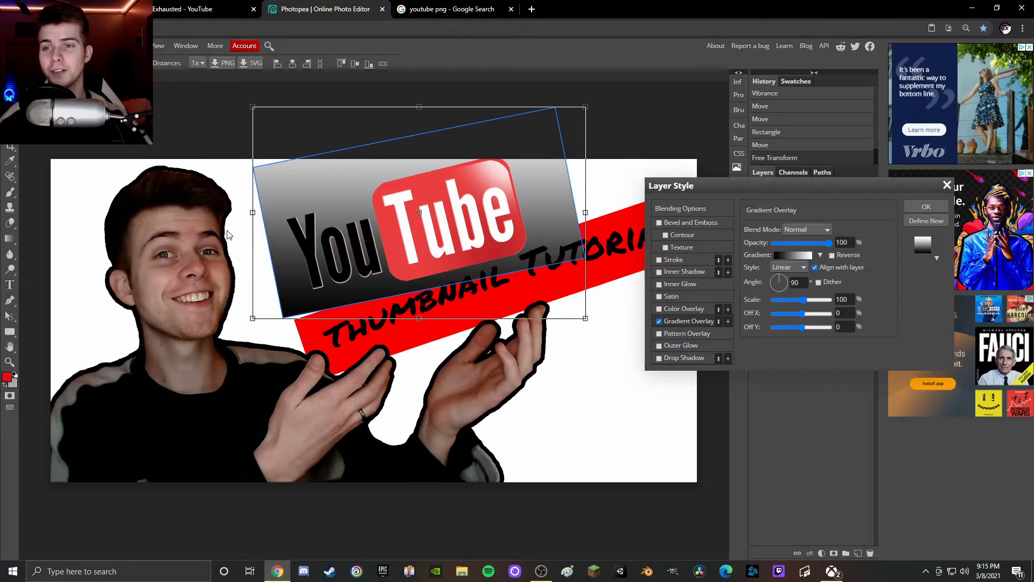
- Set the first colour stop of the large rectangle's gradient to orange (fe5000) and its end stop to a yellowish orange
click(820, 255)
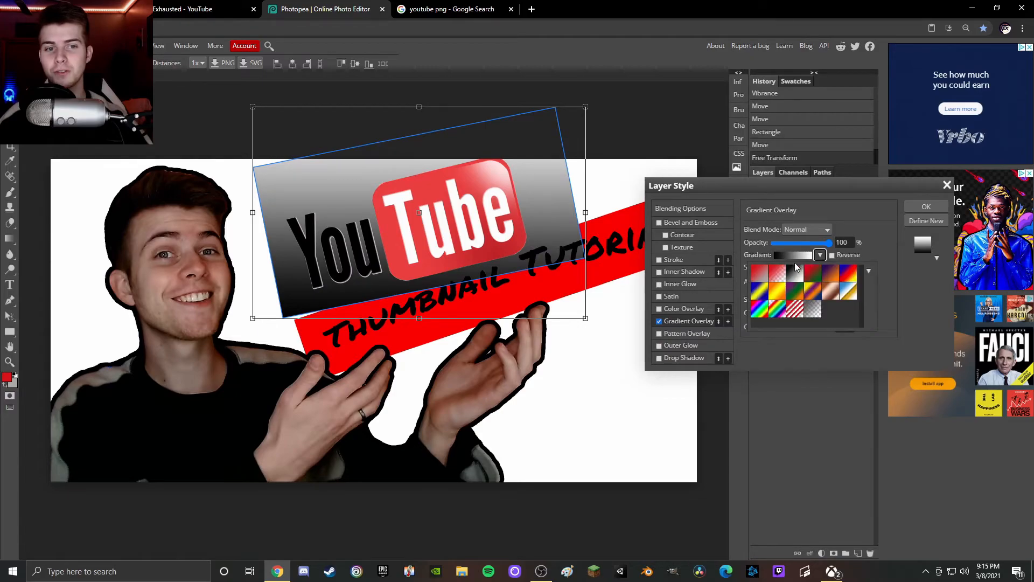
click(820, 255)
click(792, 255)
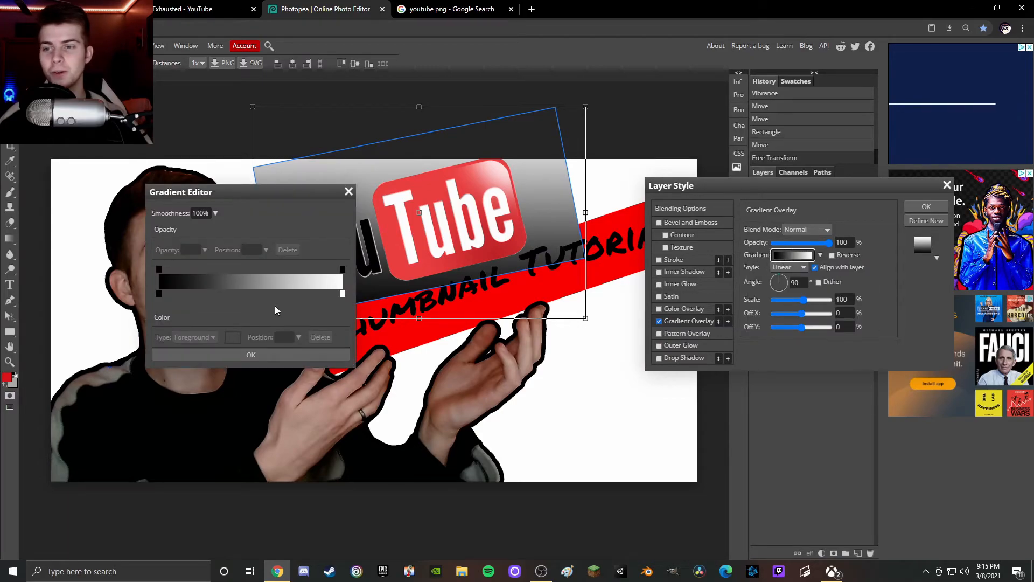
click(159, 293)
click(233, 337)
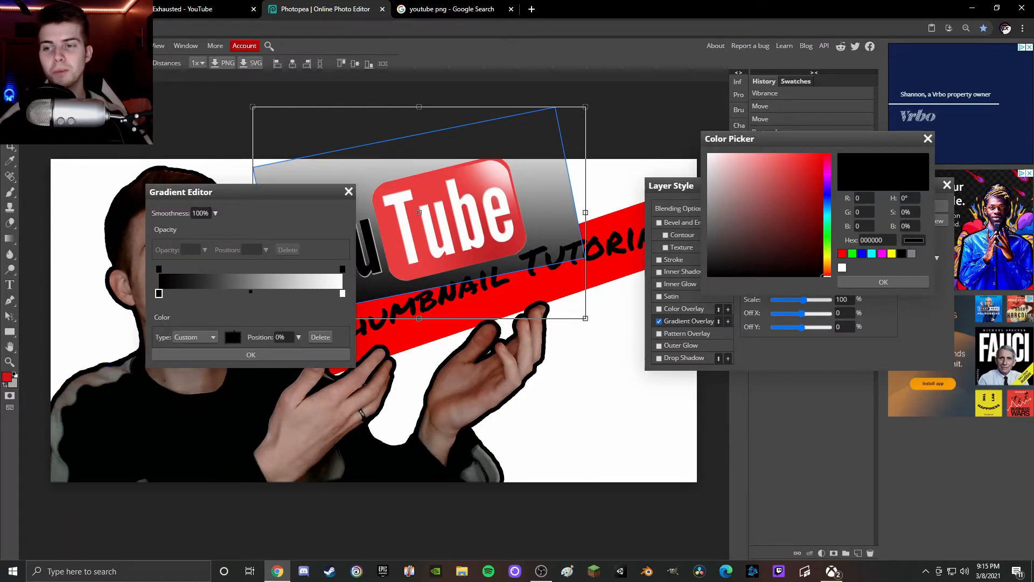
click(829, 240)
mouse_move(828, 238)
mouse_down()
mouse_move(830, 280)
mouse_move(851, 134)
mouse_up()
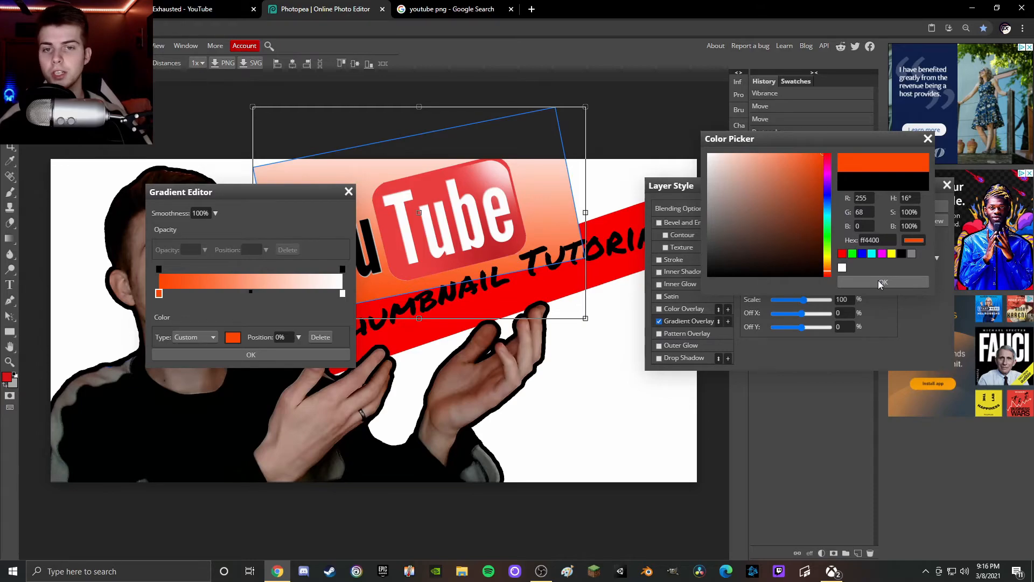
click(344, 294)
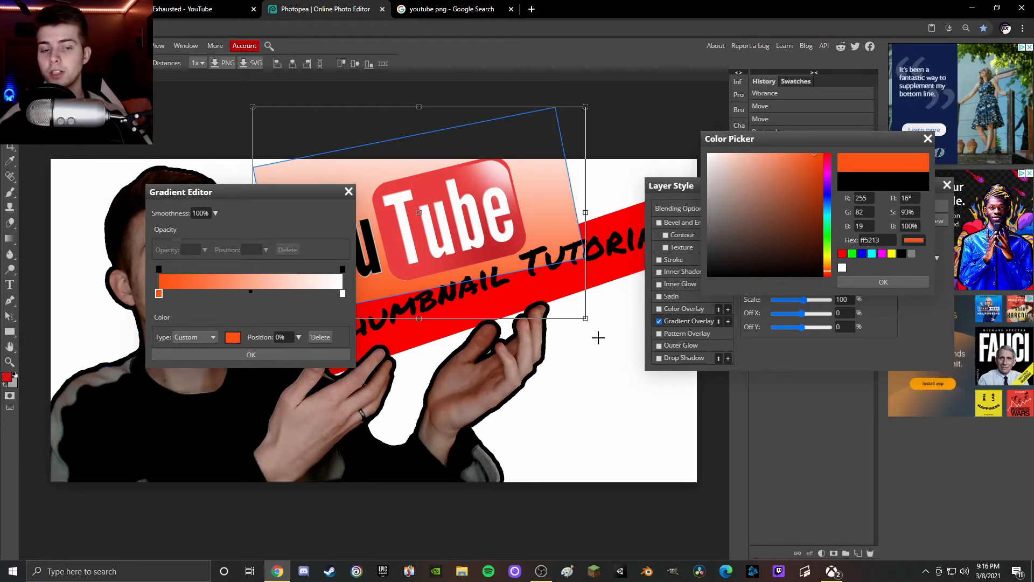
click(222, 357)
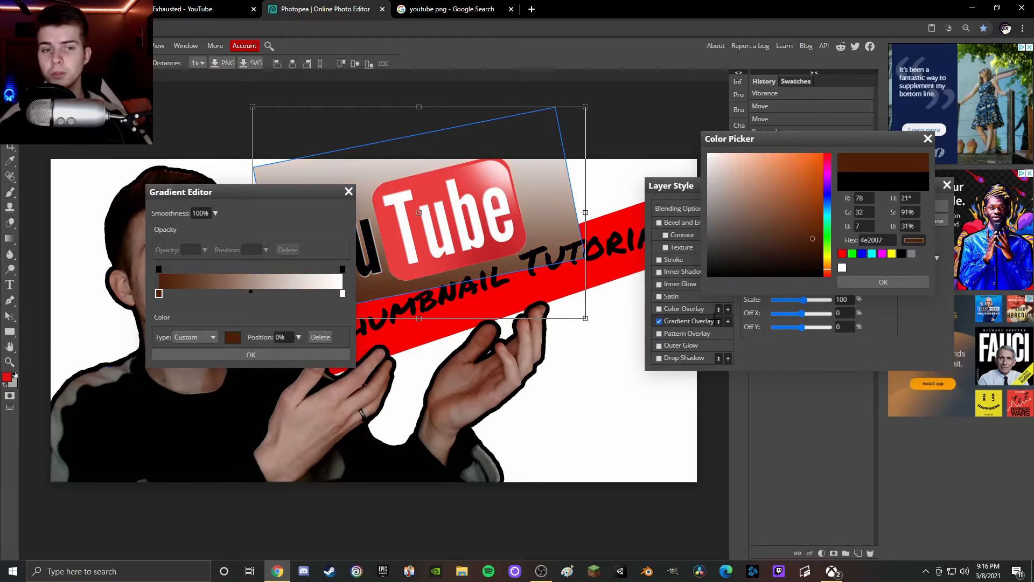
click(158, 295)
drag(765, 191, 828, 156)
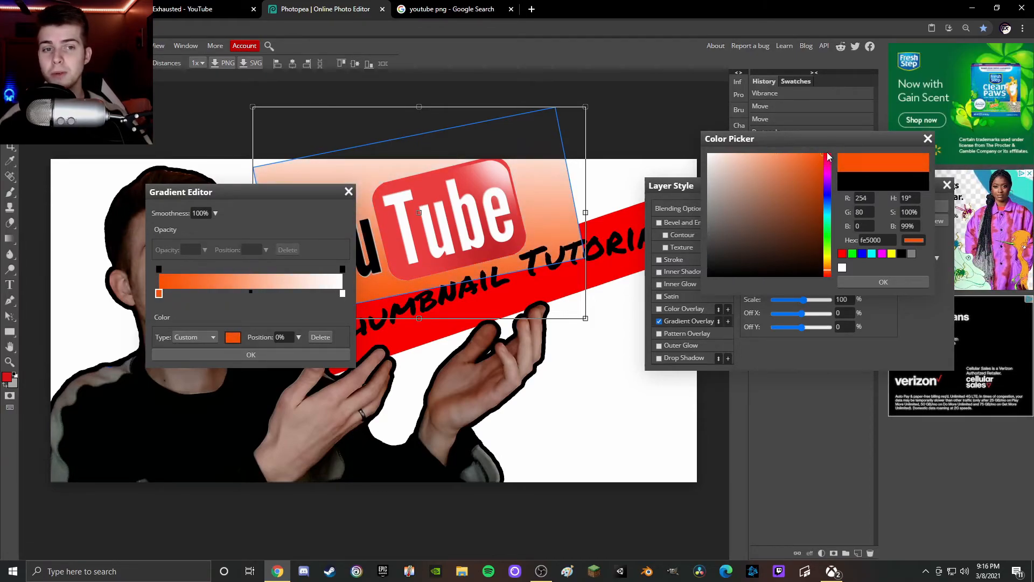
click(859, 283)
click(342, 294)
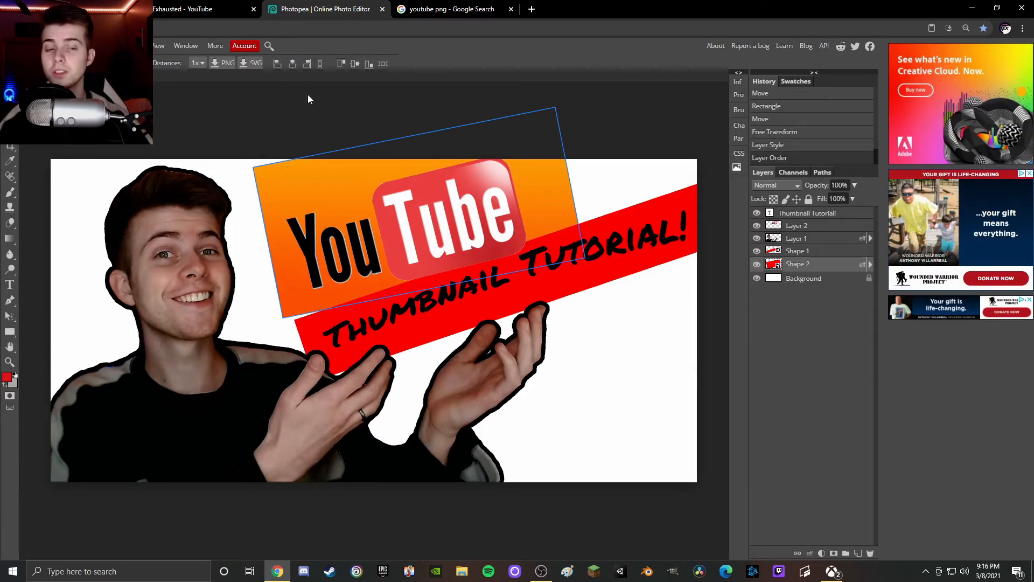
- Add a Gradient Overlay to the rectangle behind the "Thumbnail Tutorial!" text and set its first colour stop to blue (0f00ff) at 0%
click(80, 45)
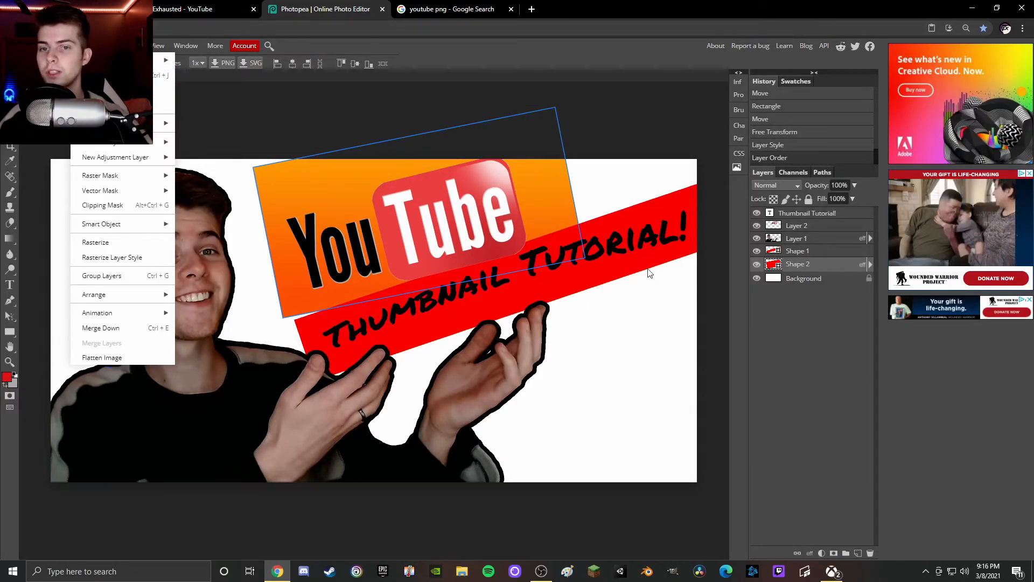
double_click(796, 251)
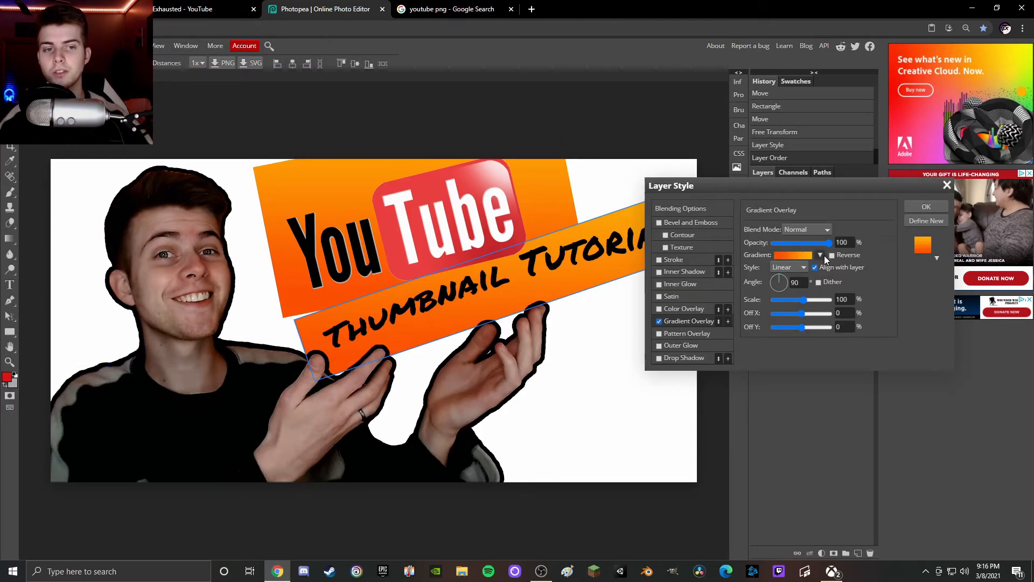
click(807, 255)
drag(171, 298, 179, 248)
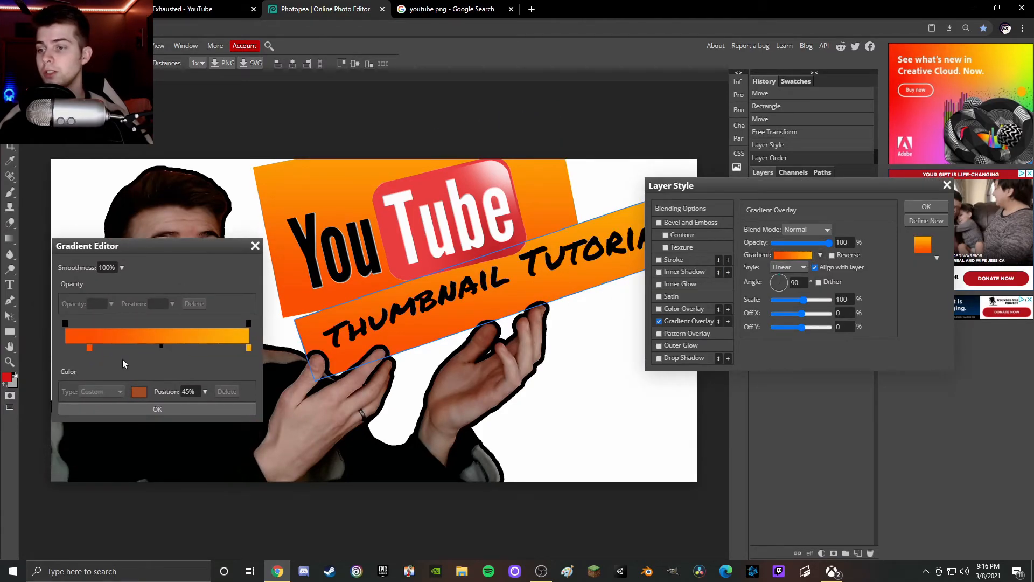
drag(89, 349, 65, 349)
click(140, 391)
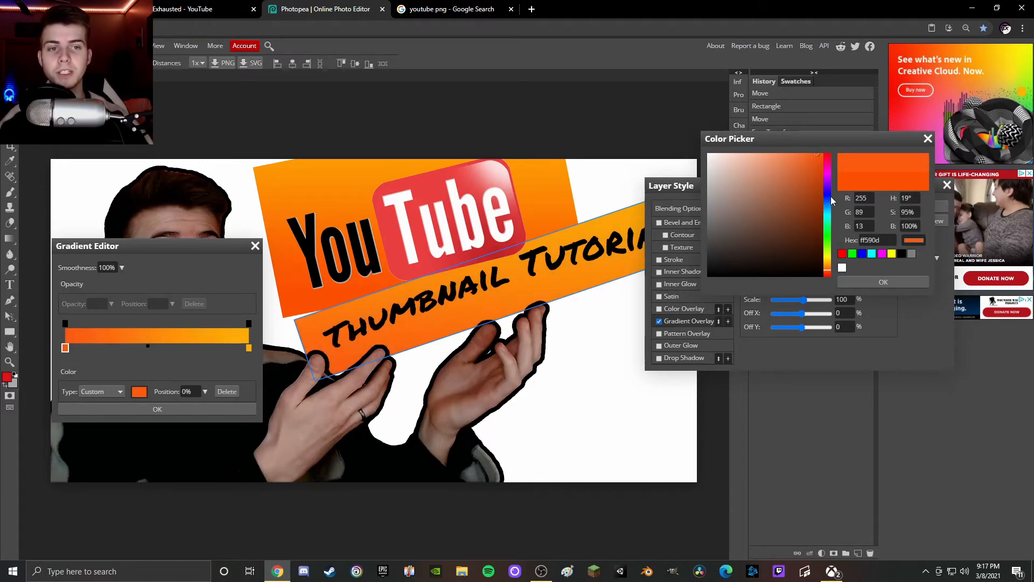
drag(831, 201, 829, 205)
mouse_move(802, 242)
mouse_down()
mouse_move(808, 249)
mouse_move(824, 223)
mouse_move(825, 153)
mouse_up()
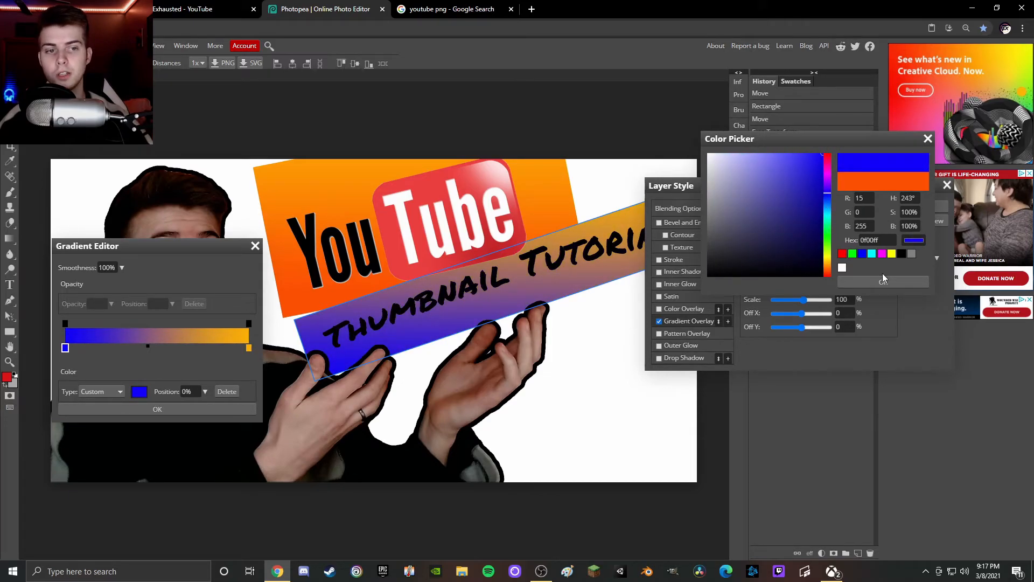
click(884, 281)
- Set the end stop of the text rectangle's gradient to light blue (00a5ff) and apply the layer style
click(249, 348)
click(139, 392)
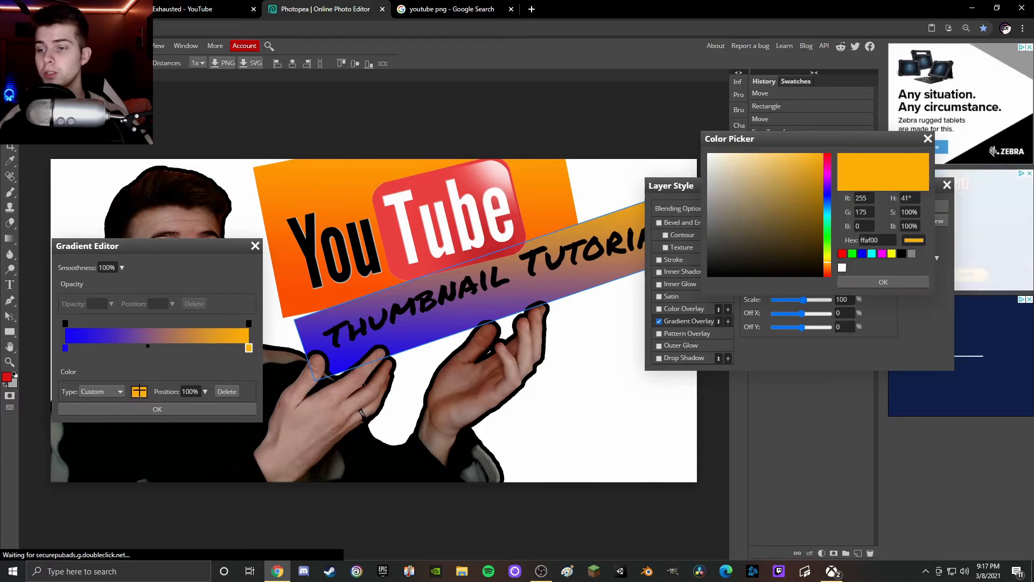
click(828, 207)
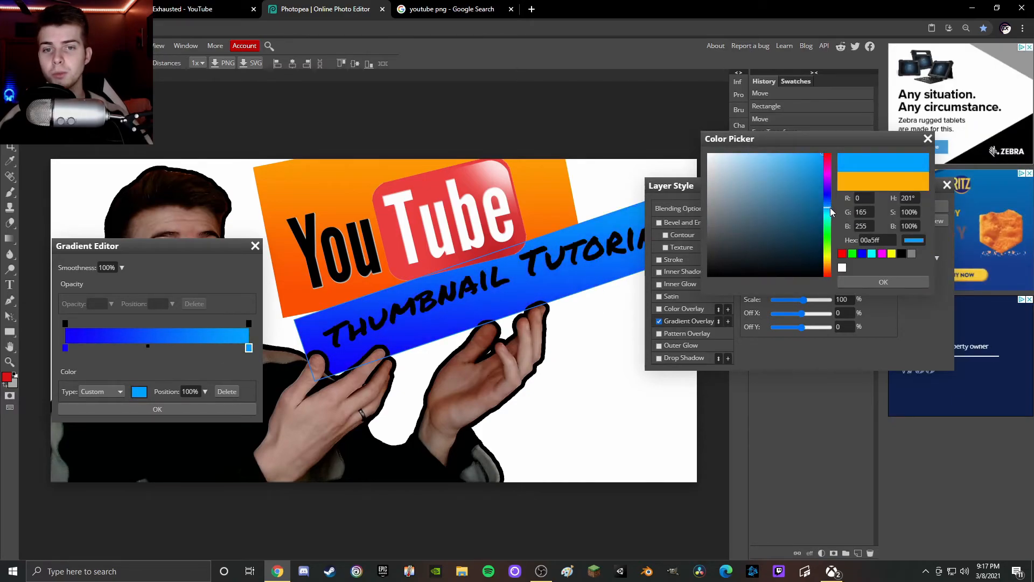
click(876, 281)
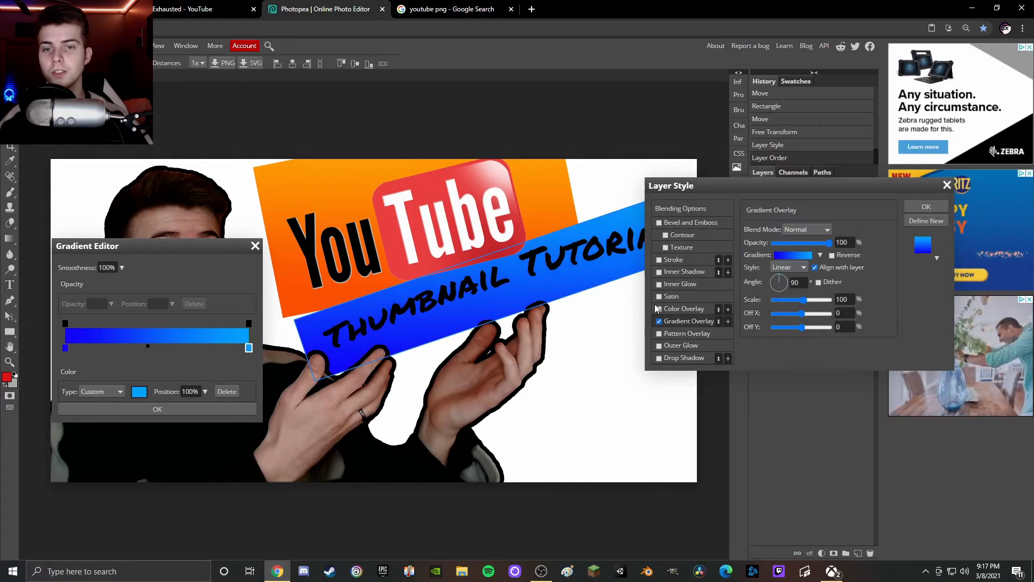
click(910, 208)
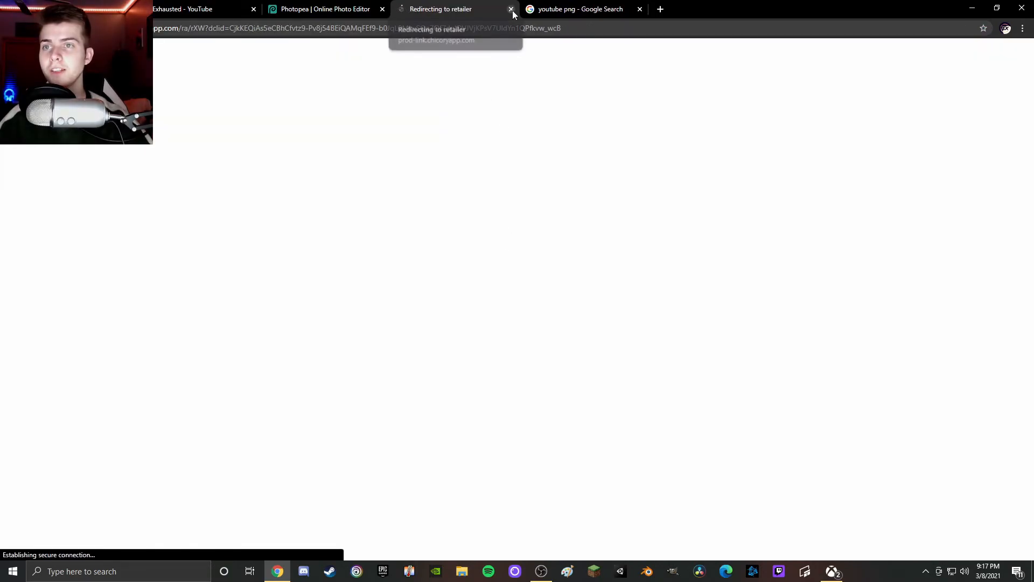
click(511, 10)
click(923, 207)
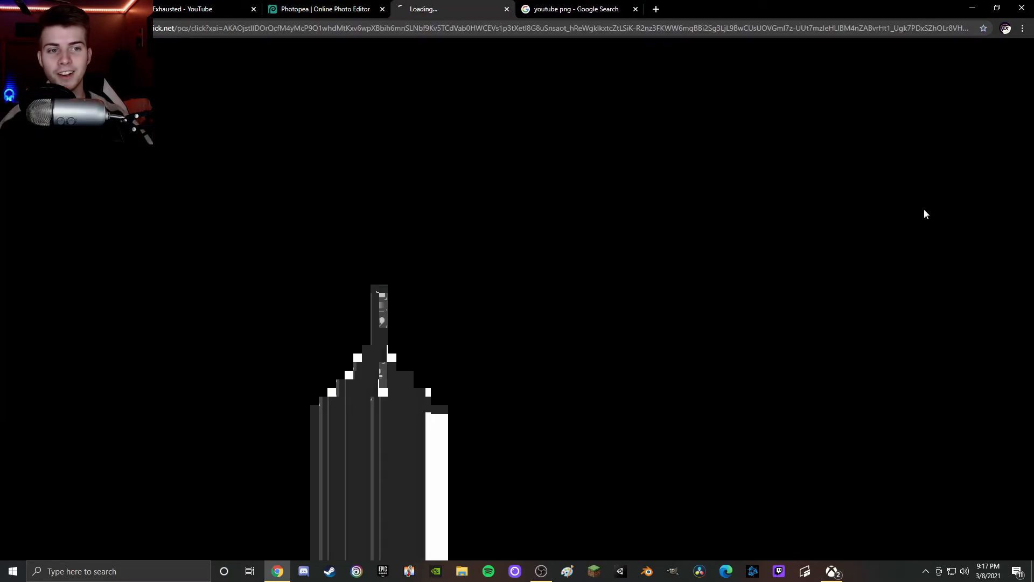
click(511, 10)
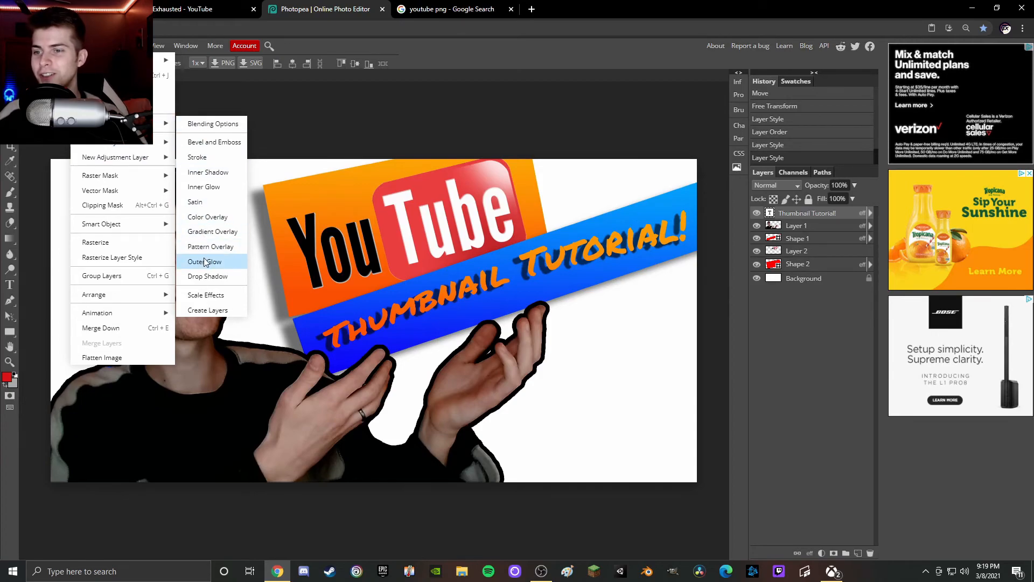
- Add a white (ffffff) stroke of 4 px to the "Thumbnail Tutorial!" text
click(197, 157)
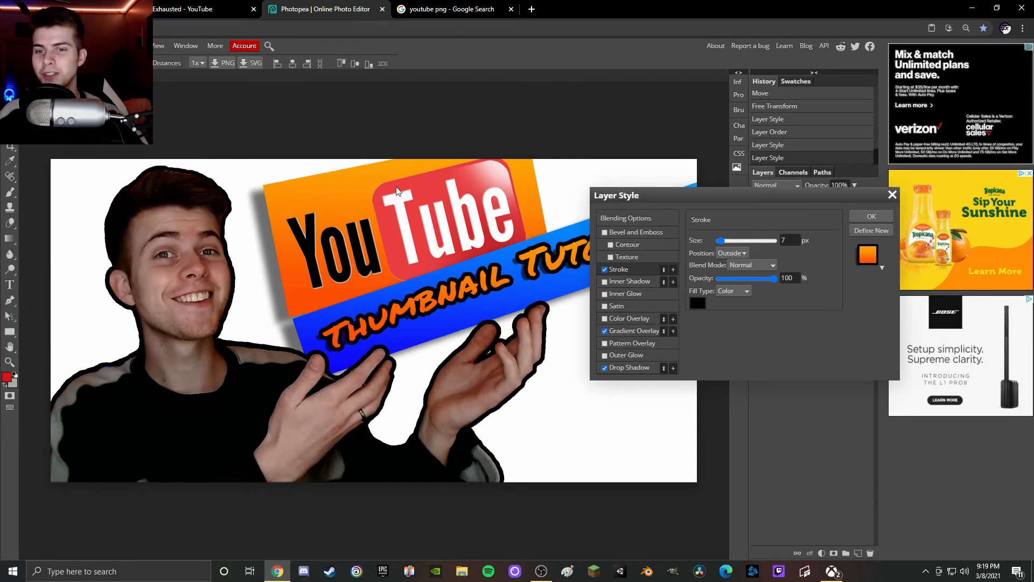
drag(723, 196, 842, 248)
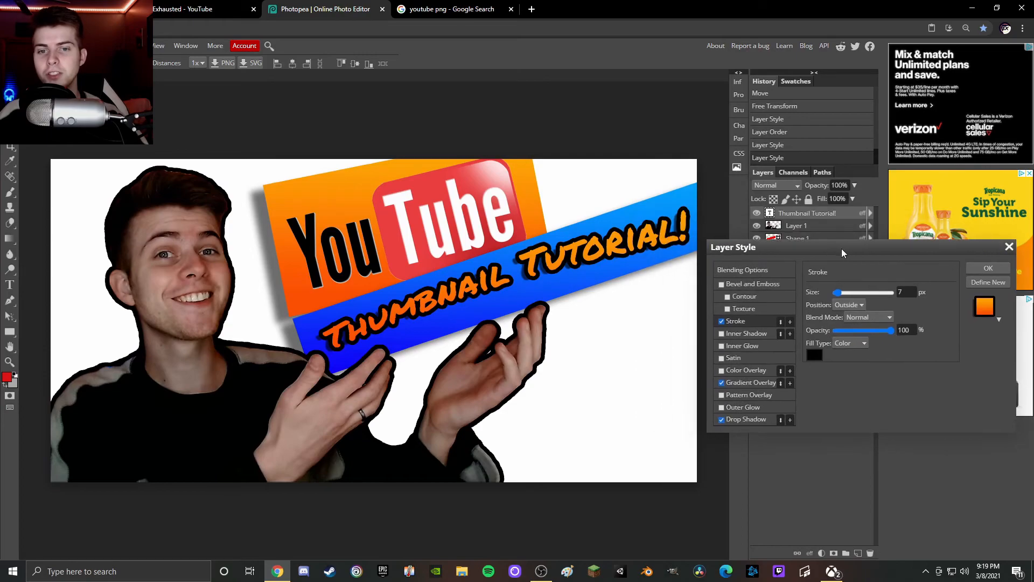
click(815, 356)
click(719, 159)
click(842, 267)
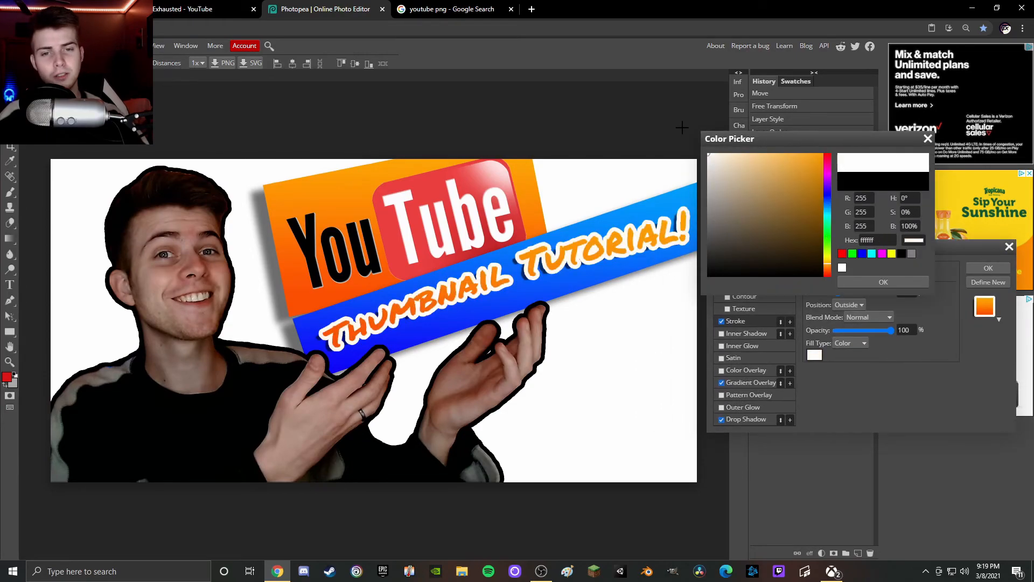
click(916, 284)
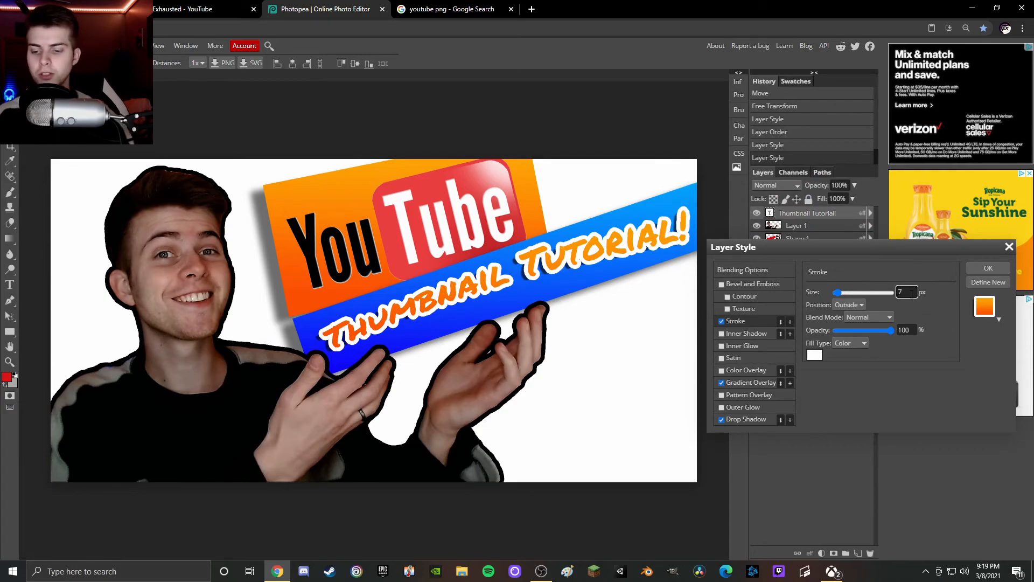
key(BackSpace)
text(4)
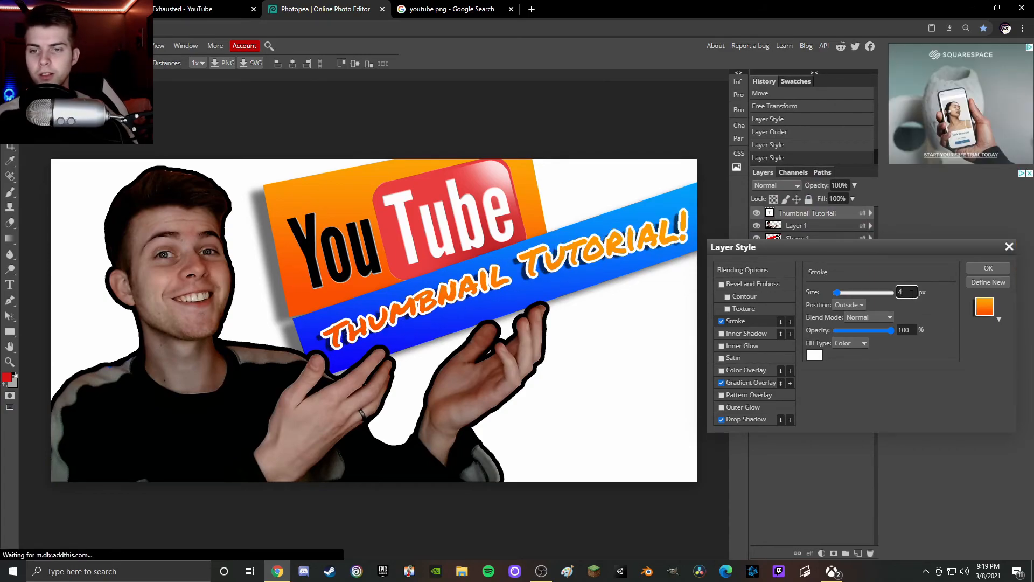
click(996, 268)
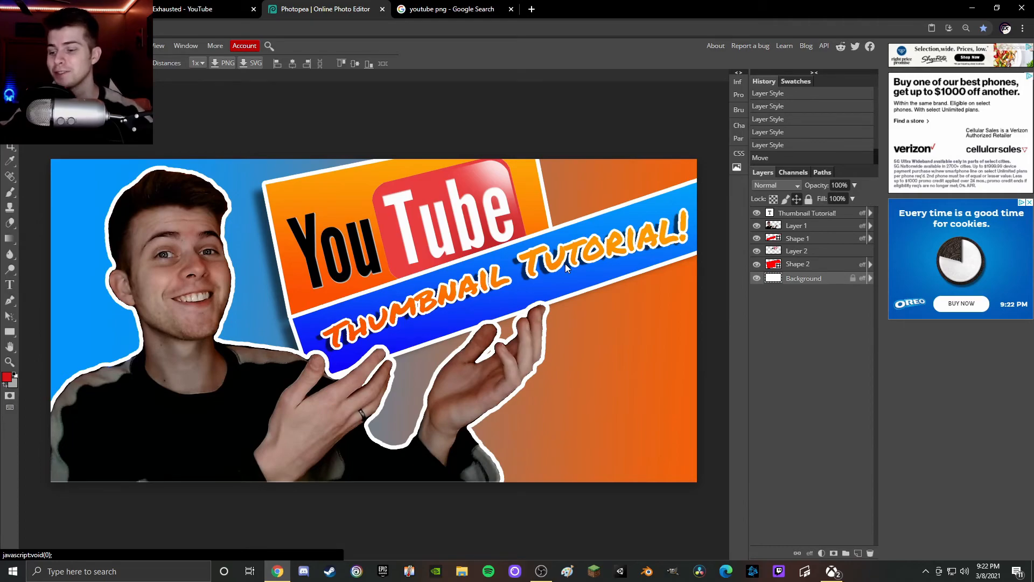
scroll(545, 274, down, 5)
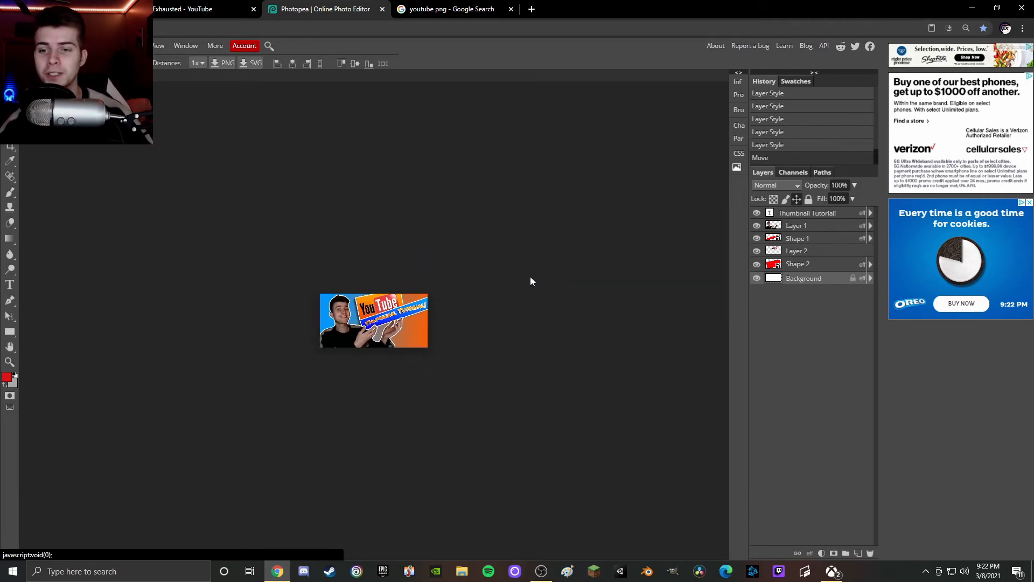